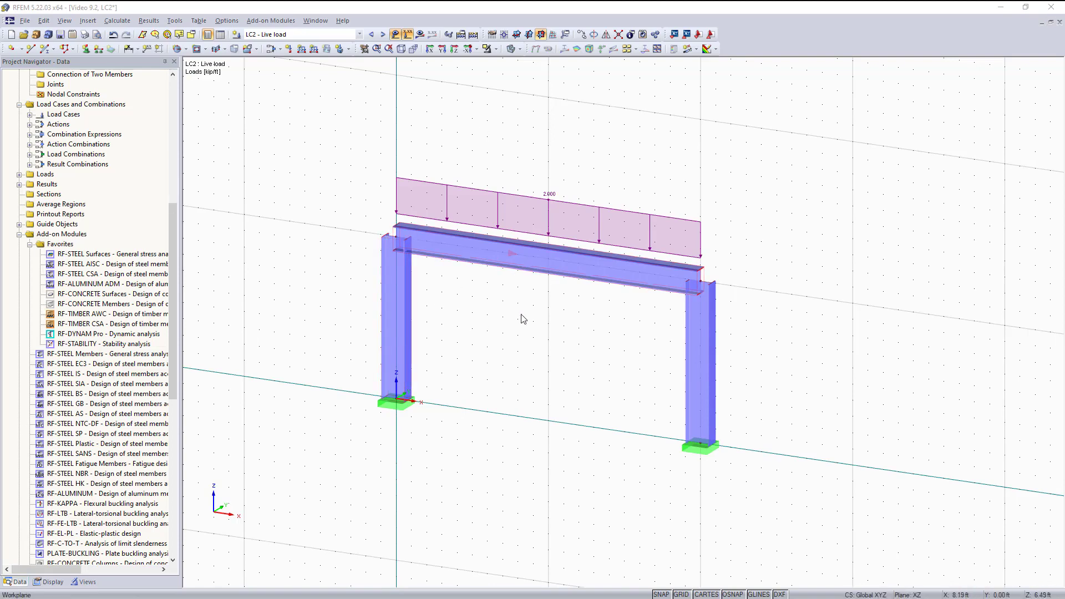
# - Open the RF-STEEL AISC add-on module and pick the two columns, members 1 and 3, for design
pyautogui.moveTo(521, 319)
pyautogui.keyDown('ctrl'); pyautogui.mouseDown(button='middle')
pyautogui.moveTo(480, 302)
pyautogui.moveTo(527, 313)
pyautogui.mouseUp(button='middle'); pyautogui.keyUp('ctrl')
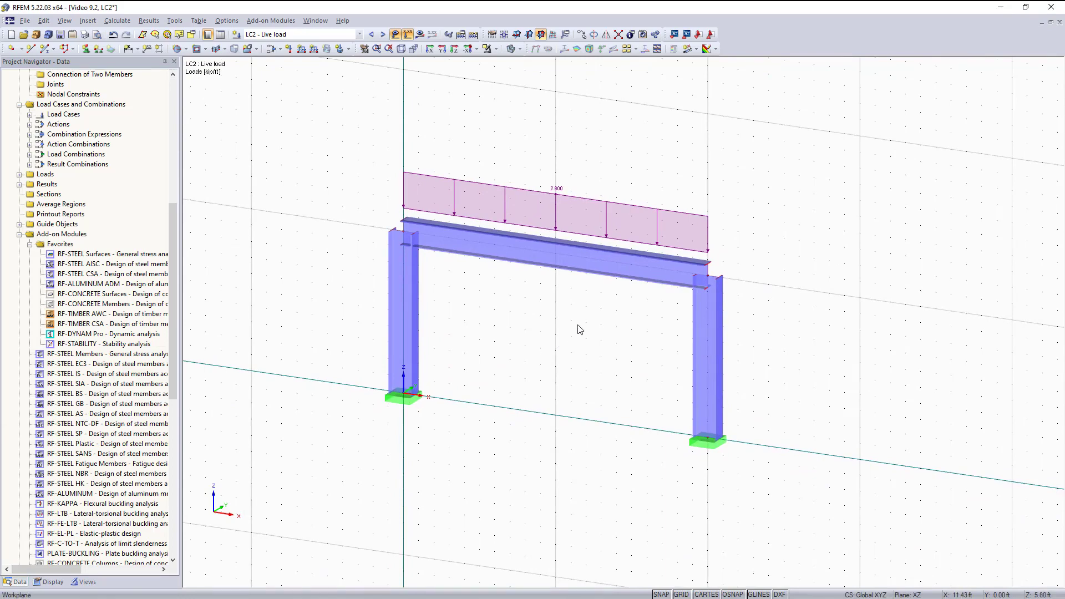
pyautogui.moveTo(527, 318)
pyautogui.keyDown('ctrl'); pyautogui.mouseDown(button='middle')
pyautogui.moveTo(551, 316)
pyautogui.moveTo(452, 334)
pyautogui.moveTo(546, 319)
pyautogui.mouseUp(button='middle'); pyautogui.keyUp('ctrl')
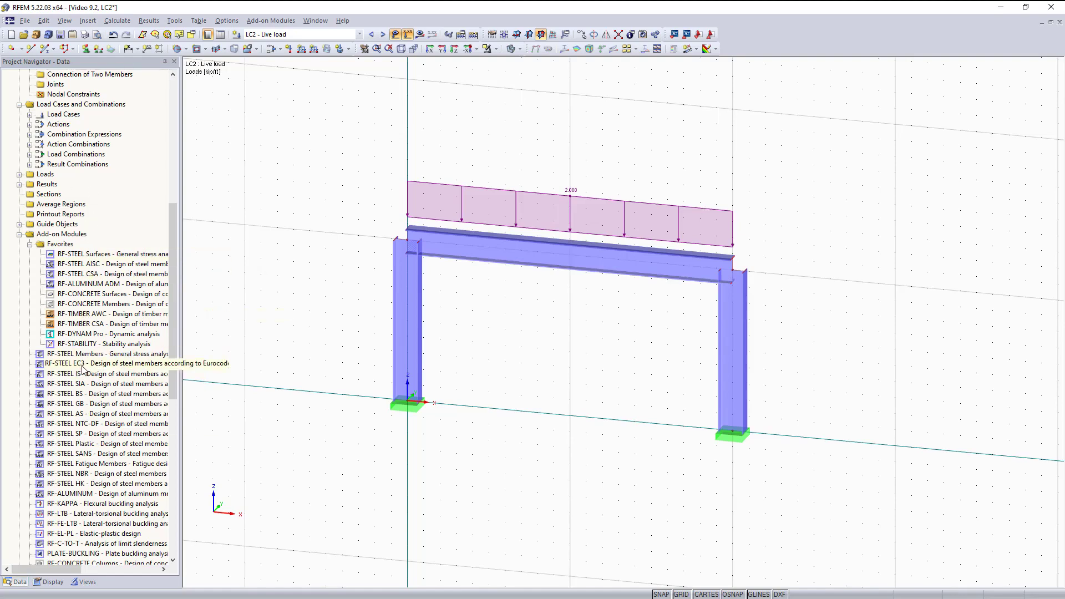
pyautogui.doubleClick(93, 267)
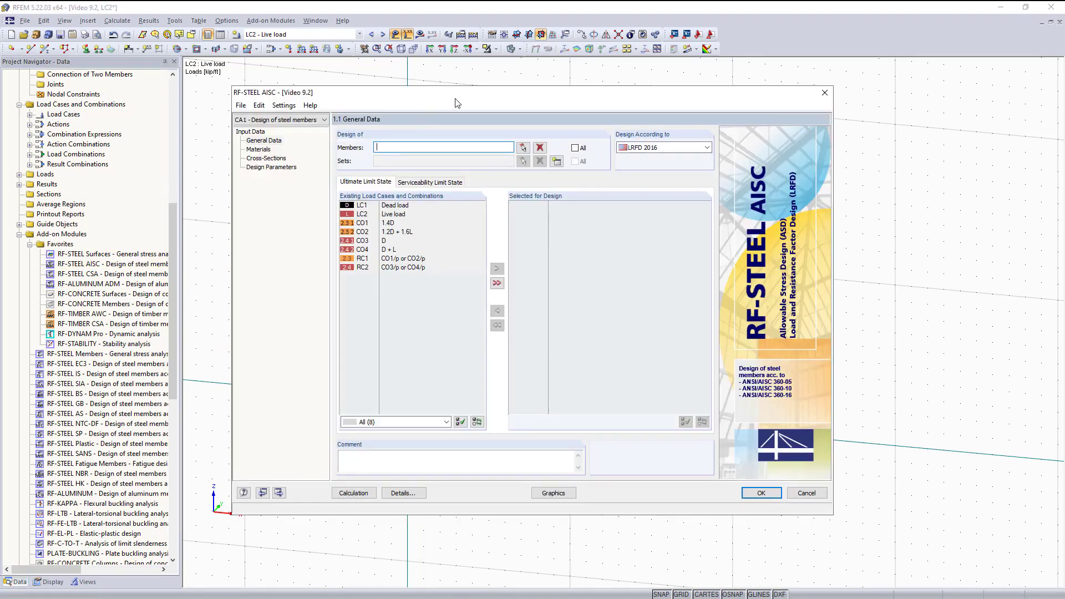
pyautogui.moveTo(452, 95); pyautogui.dragTo(485, 115)
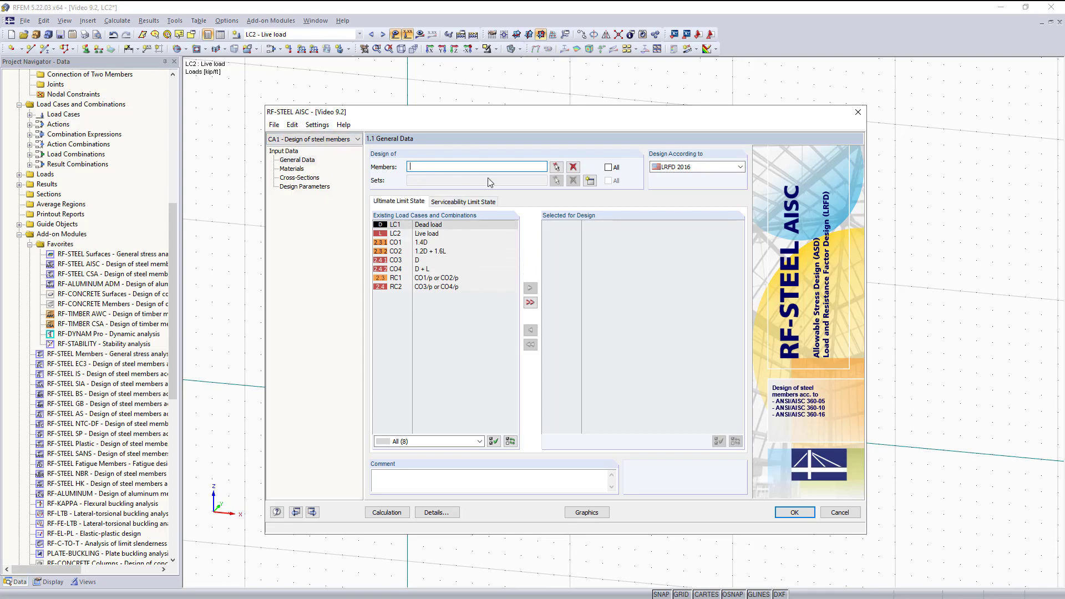
pyautogui.moveTo(555, 114); pyautogui.dragTo(551, 97)
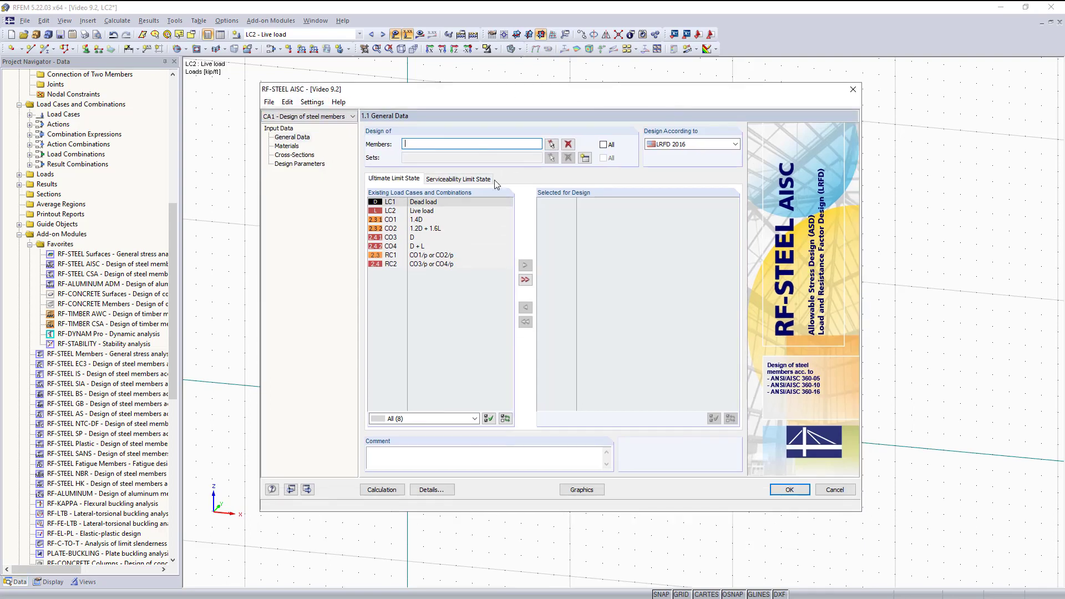
pyautogui.click(552, 145)
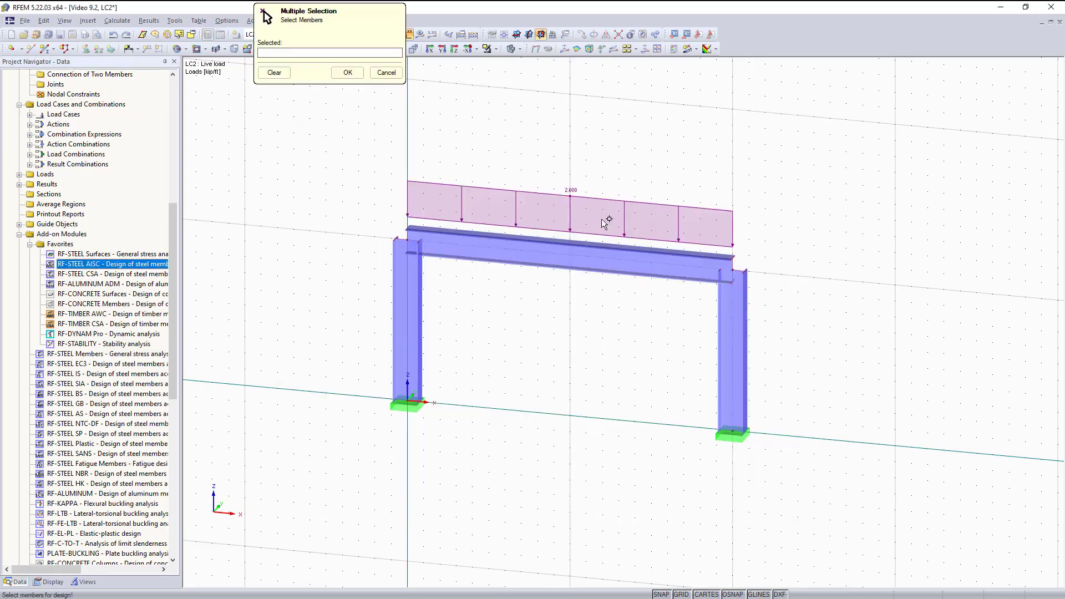
pyautogui.moveTo(823, 318); pyautogui.dragTo(344, 372)
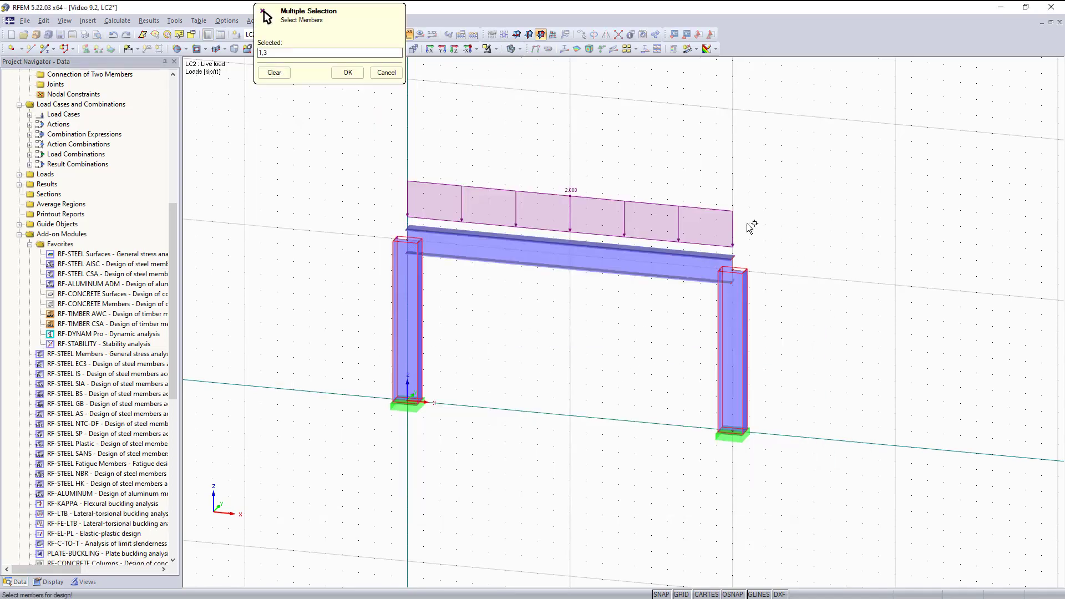
pyautogui.click(347, 73)
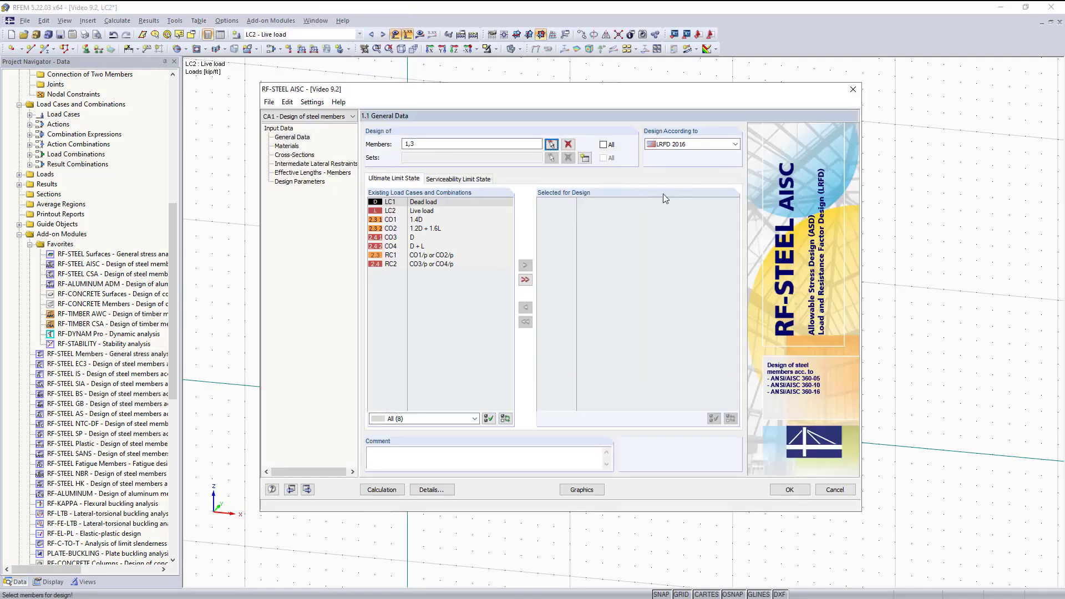
# - Set the design standard to LRFD 2016 and add CO1, CO2 and RC1 to the ultimate limit state design
pyautogui.click(674, 146)
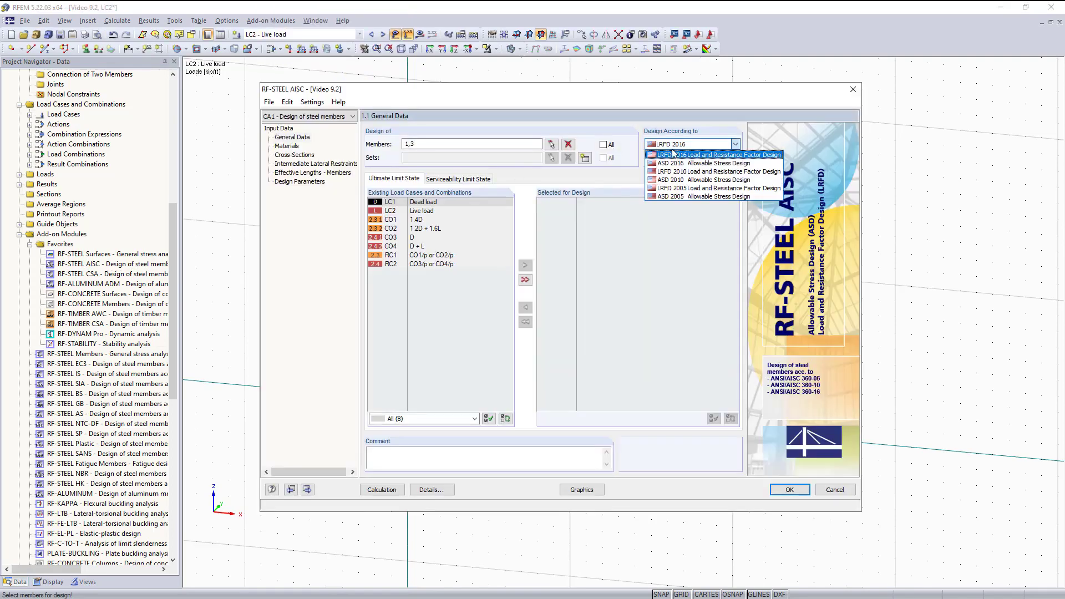
pyautogui.click(676, 156)
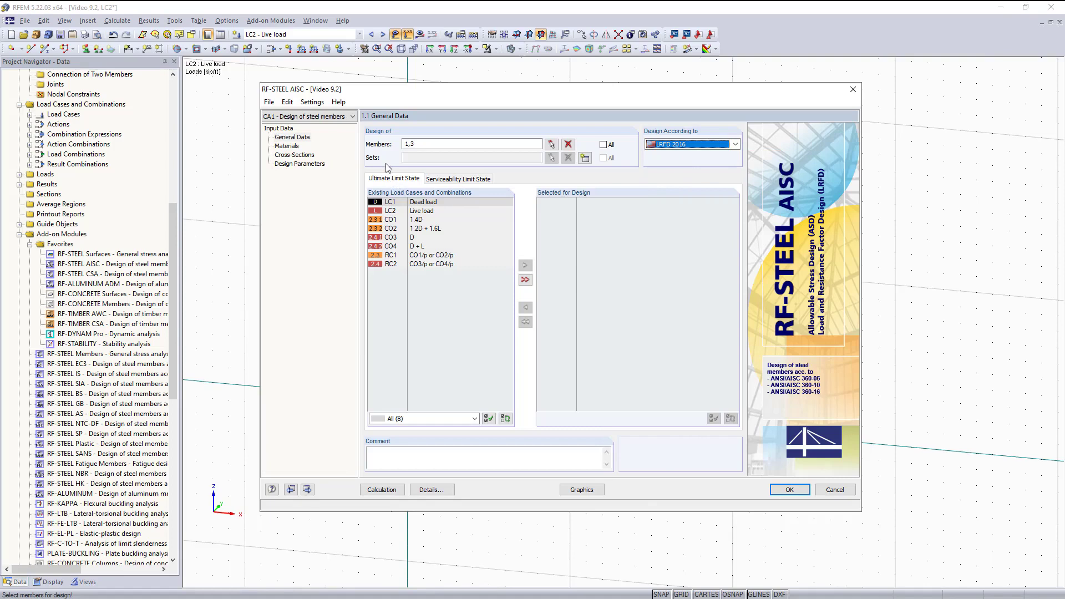
pyautogui.click(422, 220)
pyautogui.moveTo(440, 237)
pyautogui.mouseDown()
pyautogui.moveTo(553, 268)
pyautogui.moveTo(424, 247)
pyautogui.mouseUp()
pyautogui.keyDown('ctrl'); pyautogui.click(422, 239); pyautogui.keyUp('ctrl')
pyautogui.keyDown('ctrl'); pyautogui.click(423, 246); pyautogui.keyUp('ctrl')
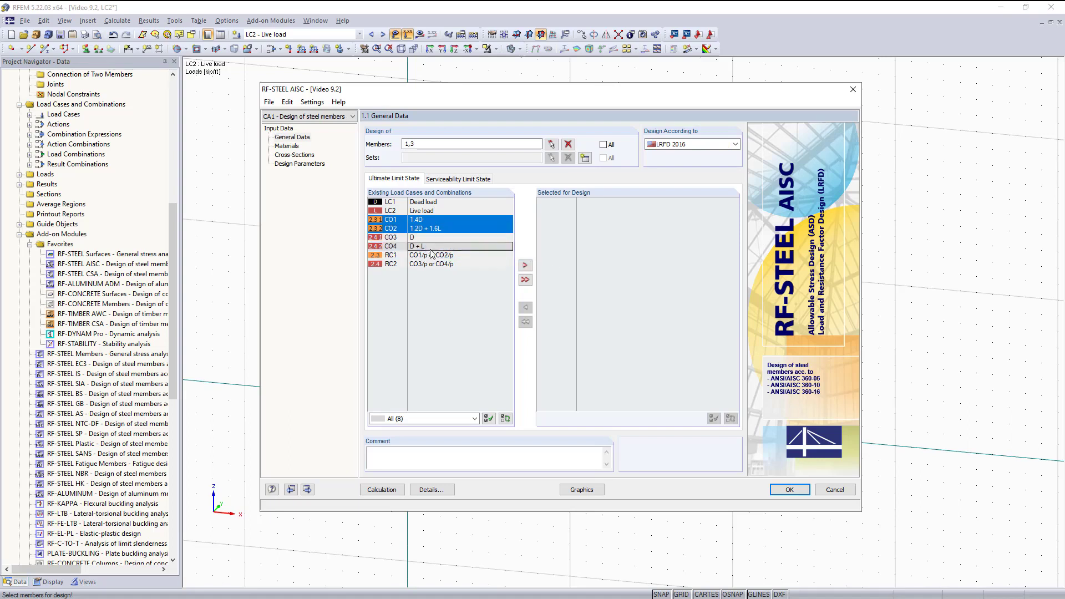
pyautogui.keyDown('ctrl'); pyautogui.click(422, 255); pyautogui.keyUp('ctrl')
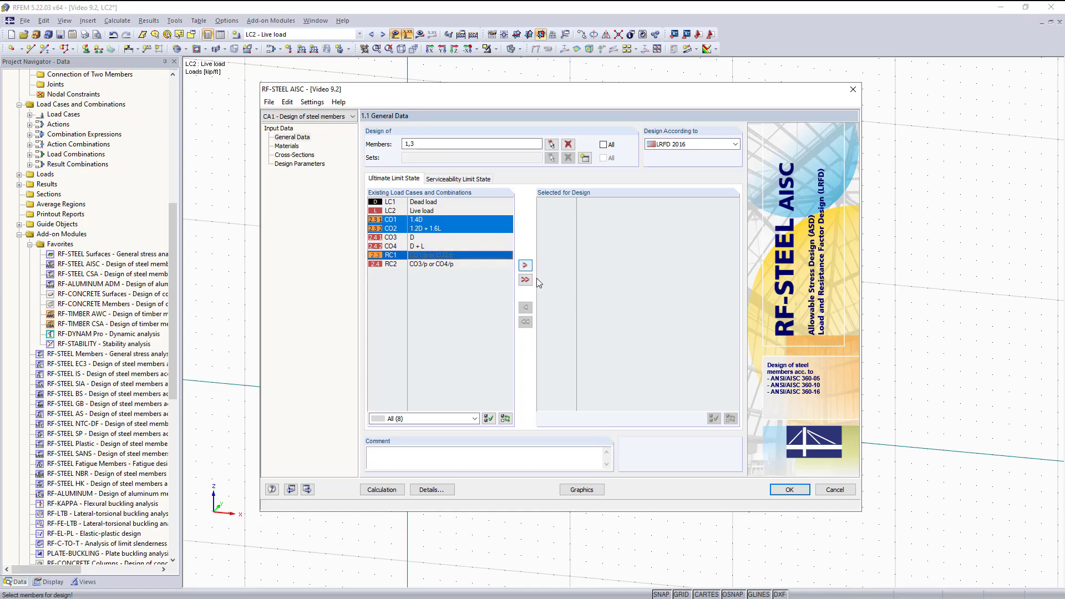
pyautogui.click(525, 265)
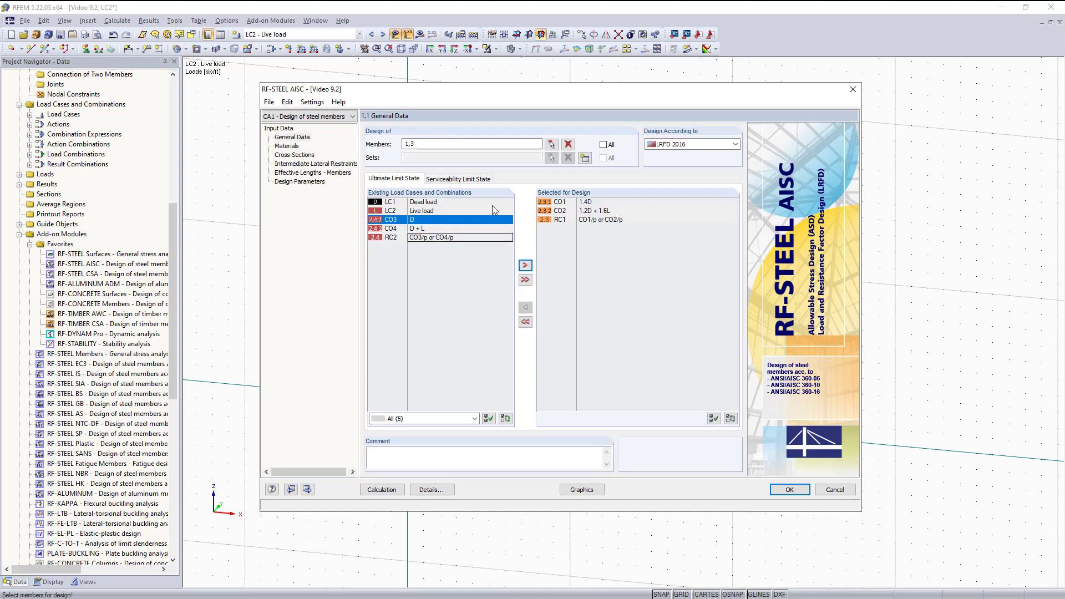
# - Rename the RF-STEEL AISC design case to "Columns"
pyautogui.click(269, 102)
pyautogui.click(292, 131)
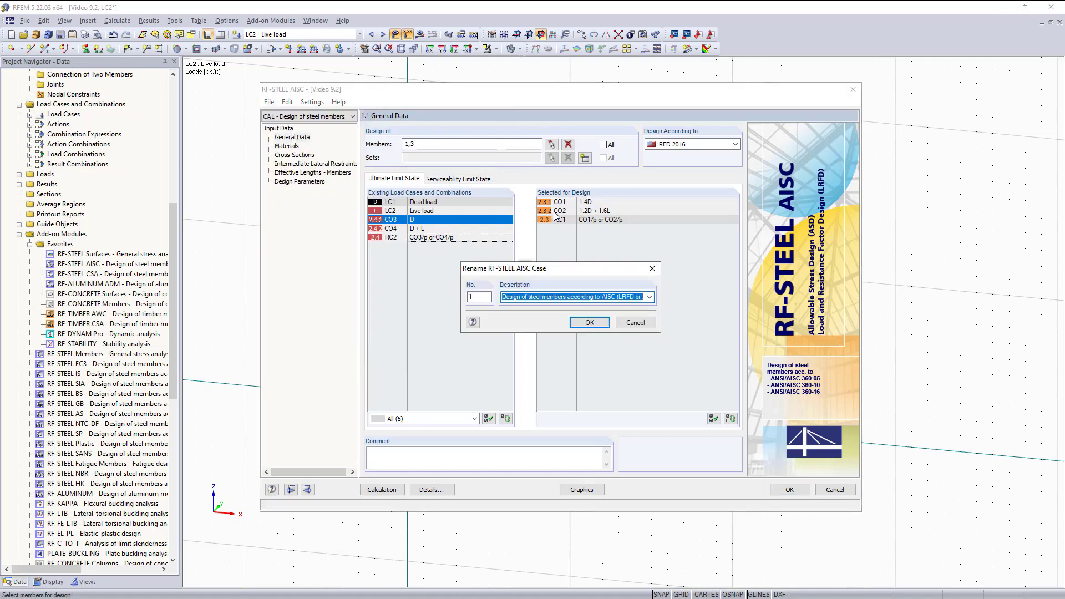
pyautogui.press('BackSpace')
pyautogui.write('Colu')
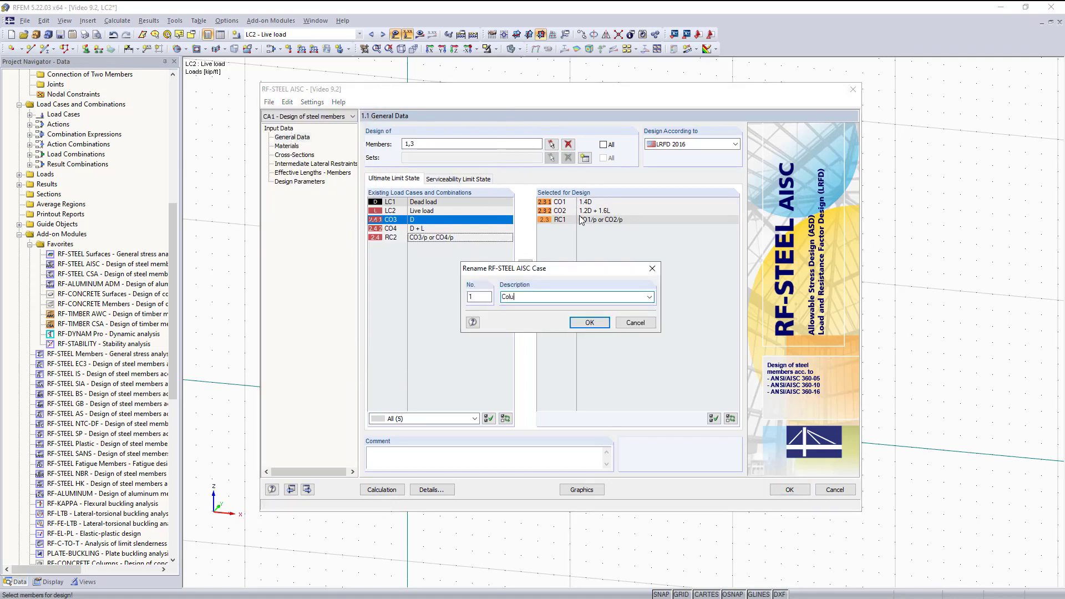
pyautogui.write('mns')
pyautogui.click(588, 323)
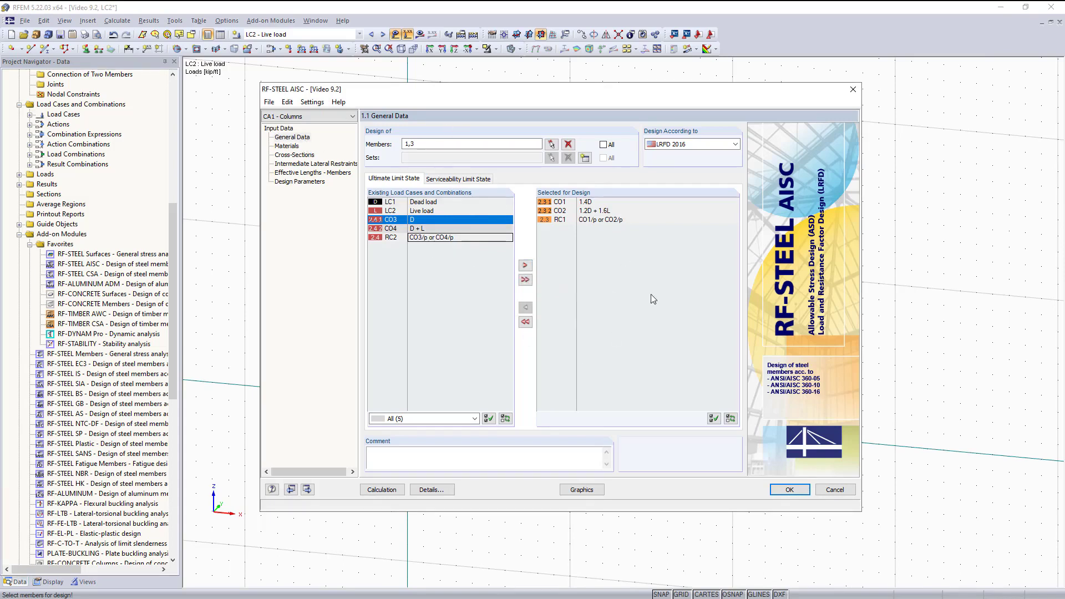
# - Review the serviceability limit state load selection, the materials and the cross-section data of the Columns case
pyautogui.click(456, 180)
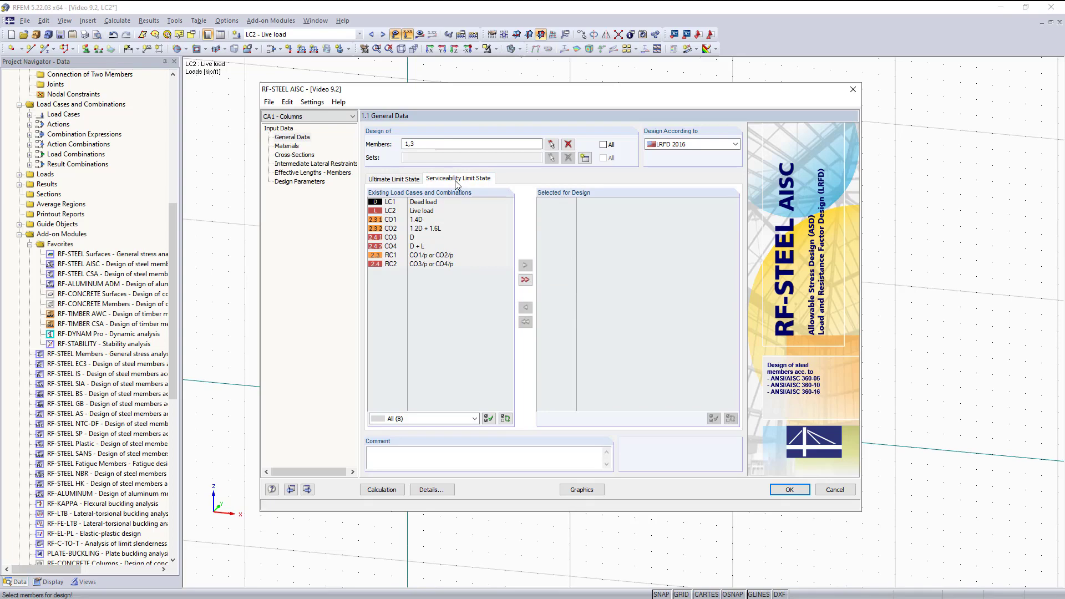
pyautogui.click(392, 178)
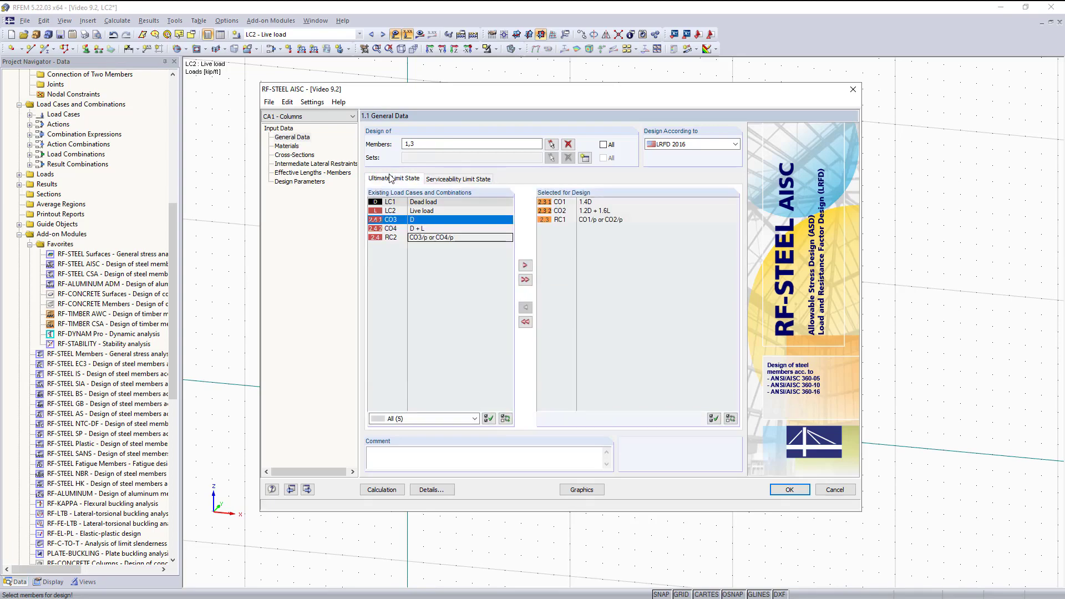
pyautogui.click(289, 146)
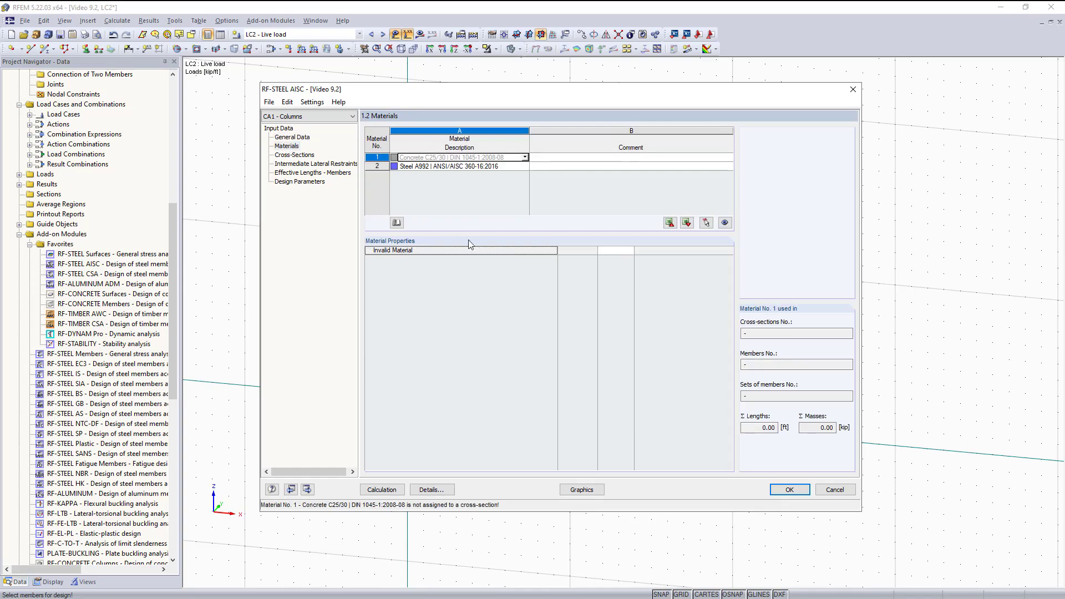
pyautogui.click(380, 168)
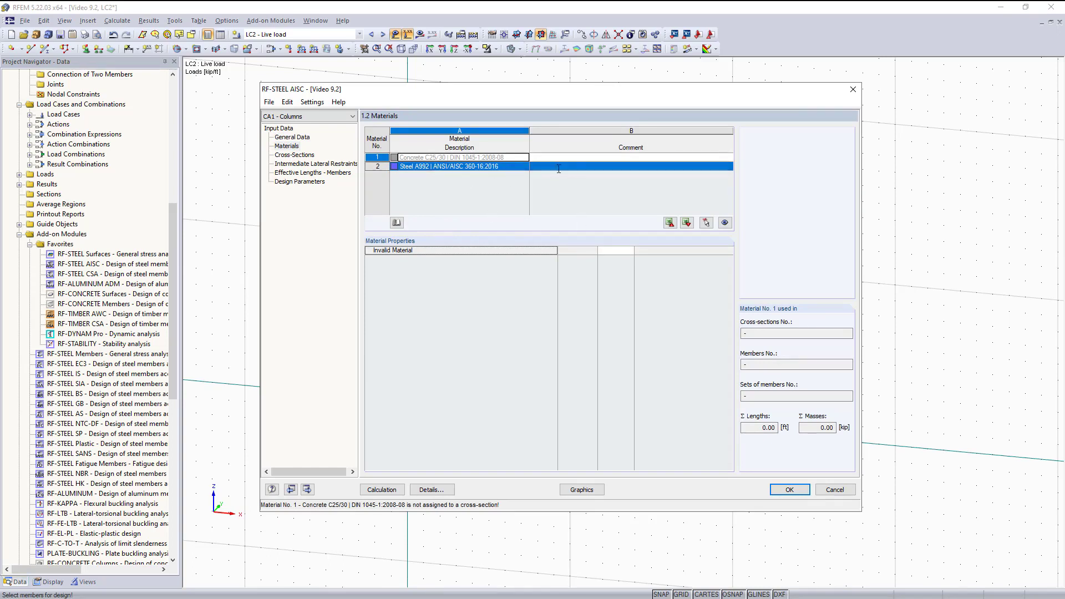
pyautogui.click(295, 155)
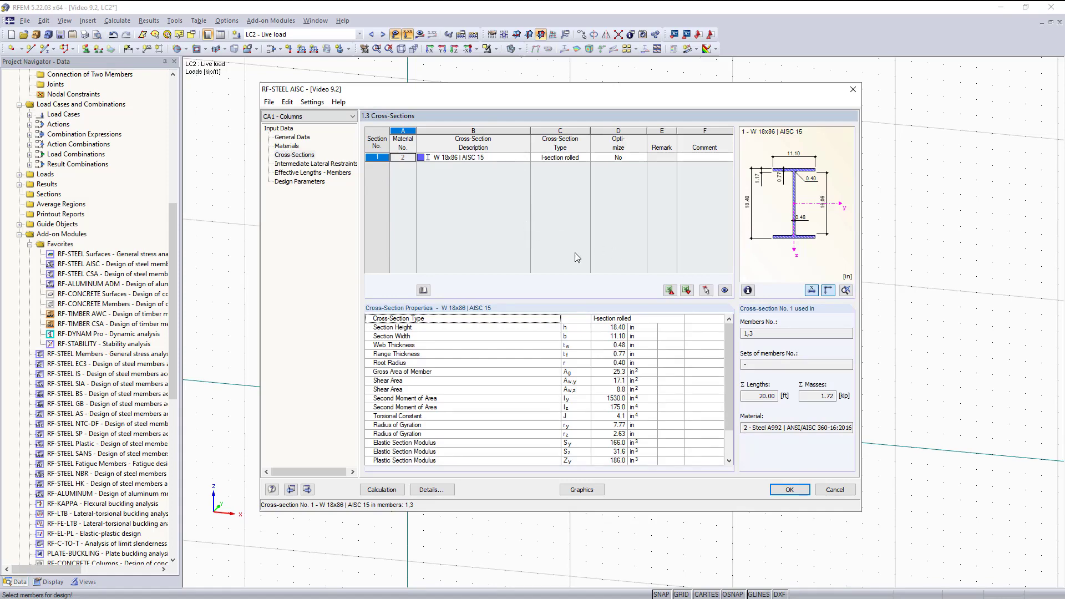
# - Activate intermediate lateral restraints for member 1, try the User-Defined restraint type, and set the type back to Lateral and torsional
pyautogui.click(305, 164)
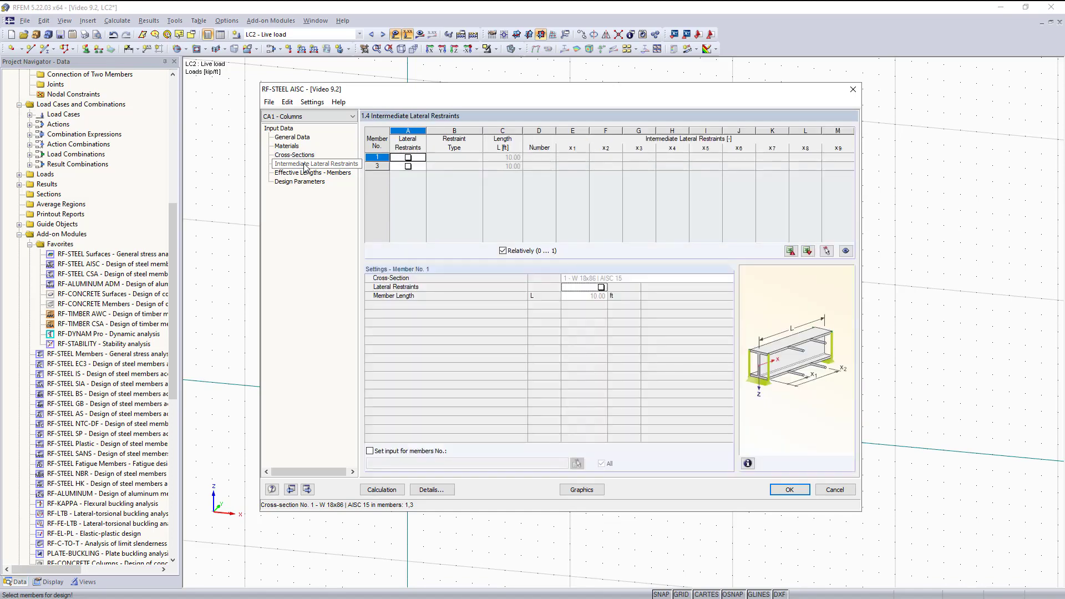
pyautogui.click(408, 159)
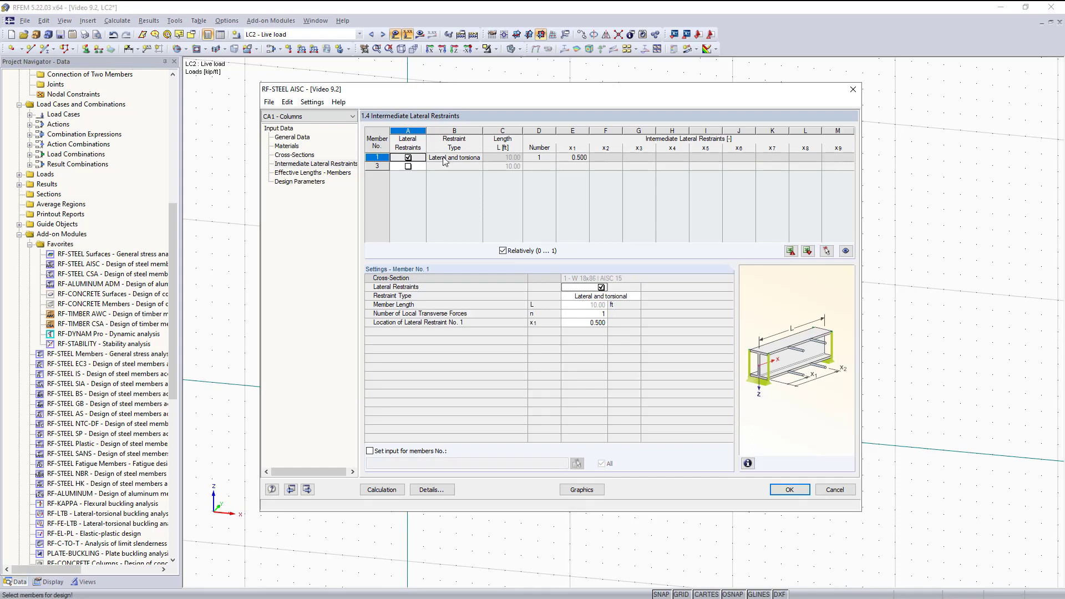
pyautogui.click(471, 158)
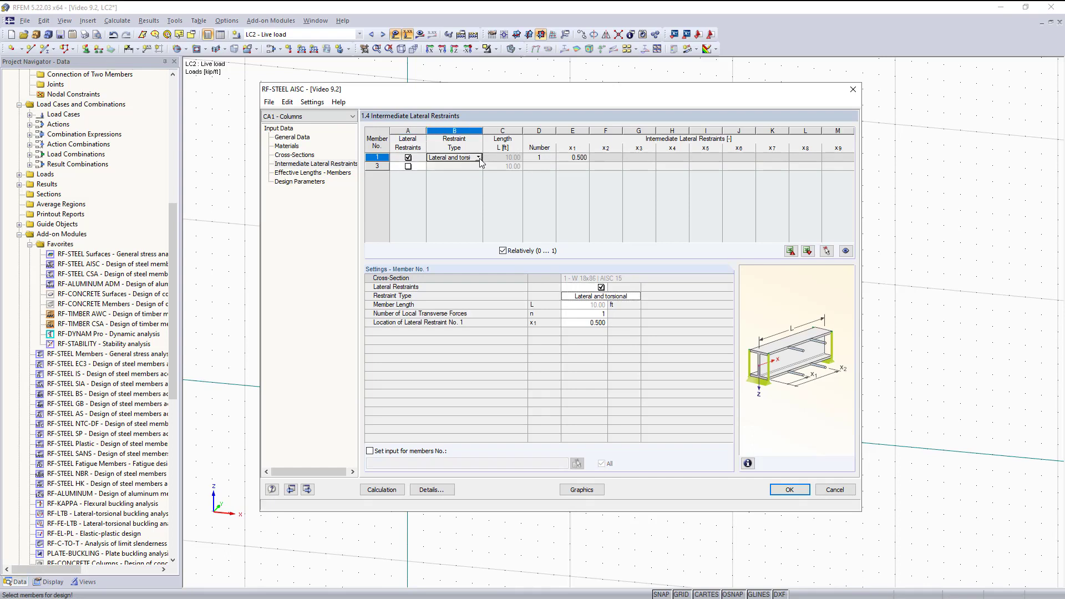
pyautogui.click(478, 158)
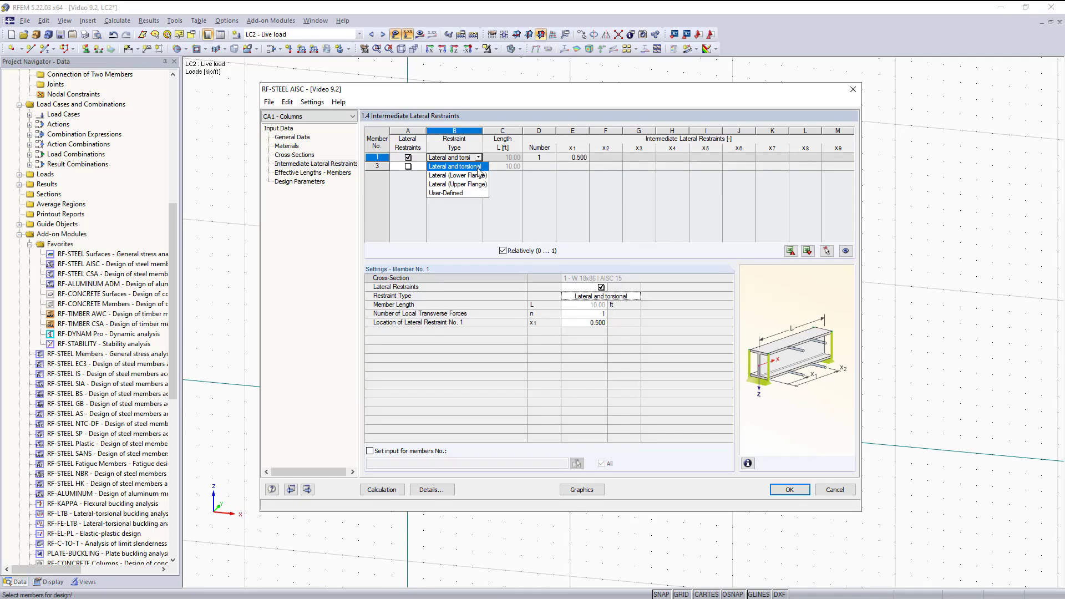
pyautogui.click(466, 196)
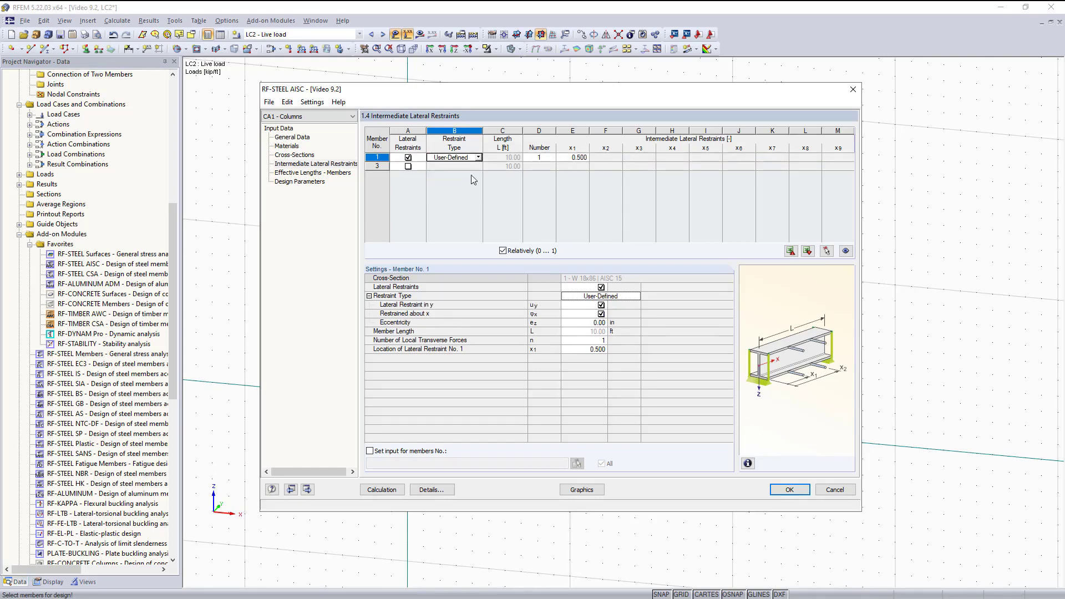
pyautogui.click(479, 158)
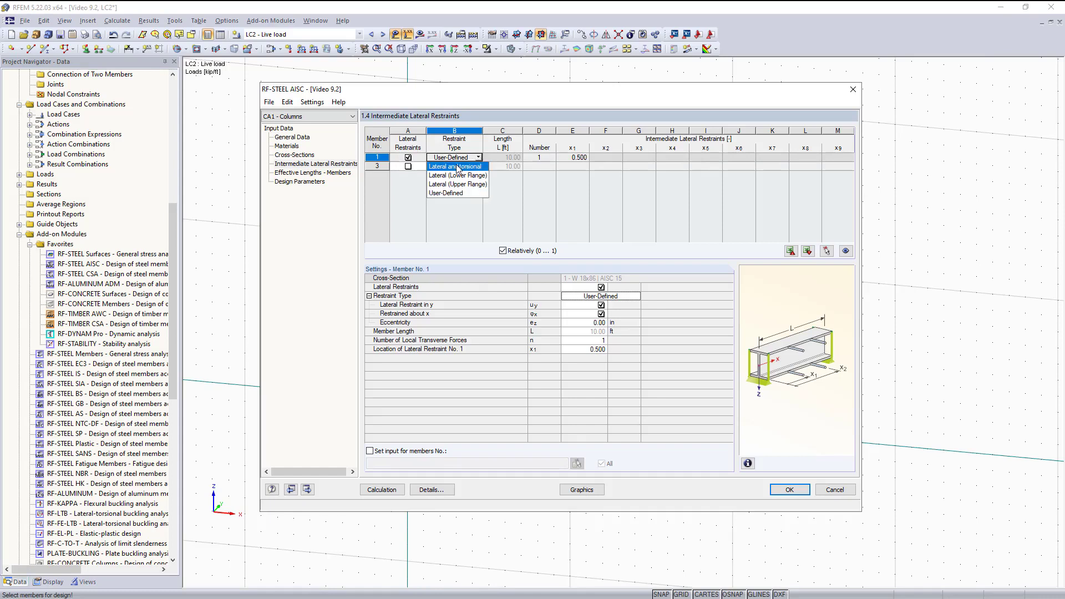
pyautogui.click(457, 166)
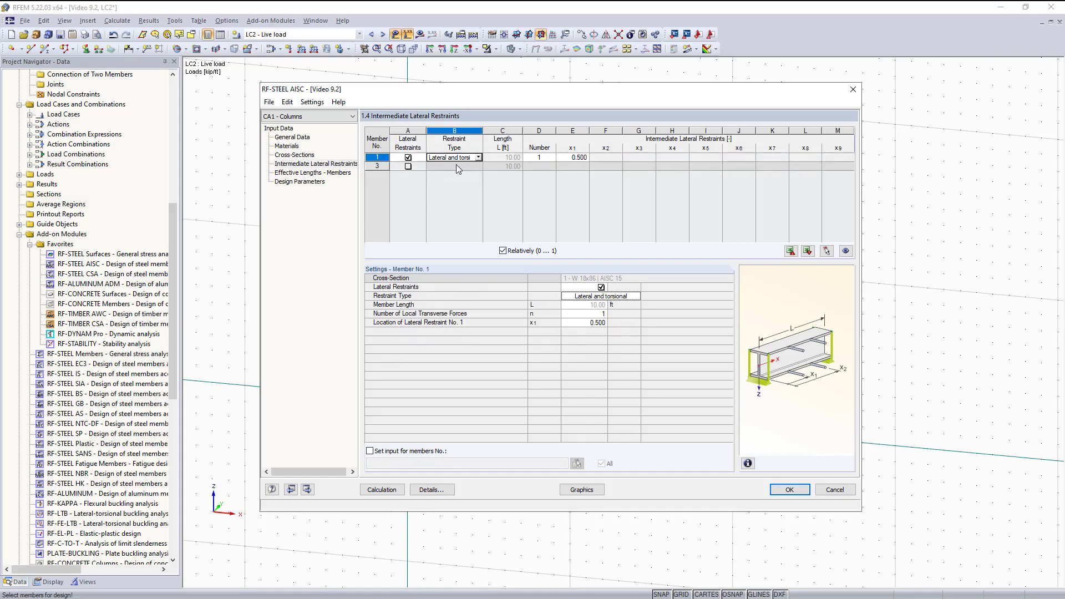
# - Set the number of intermediate lateral restraints on member 1 to 3
pyautogui.click(547, 157)
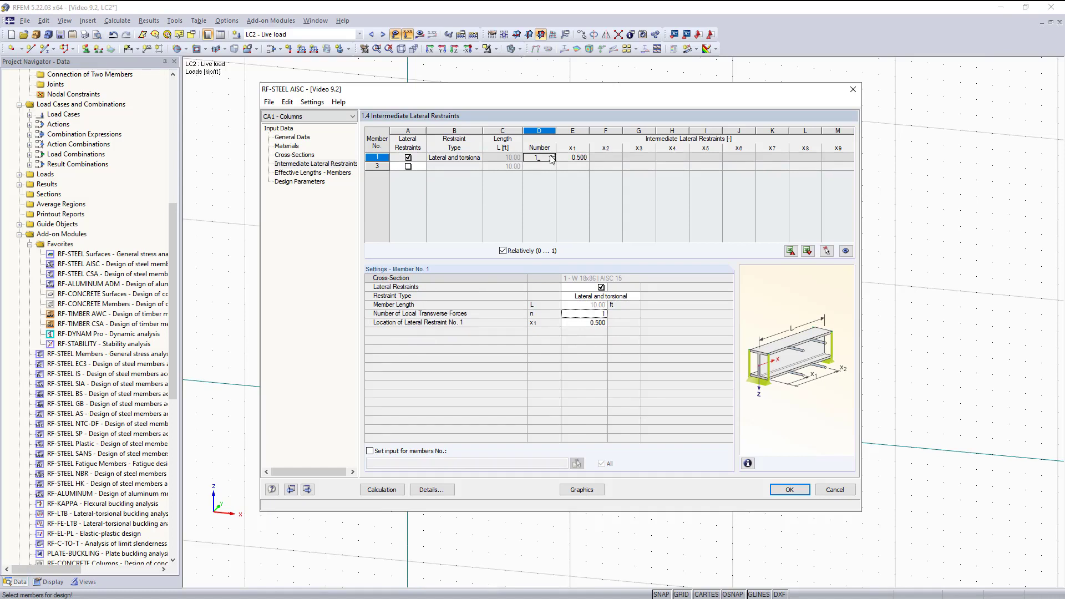
pyautogui.click(552, 155)
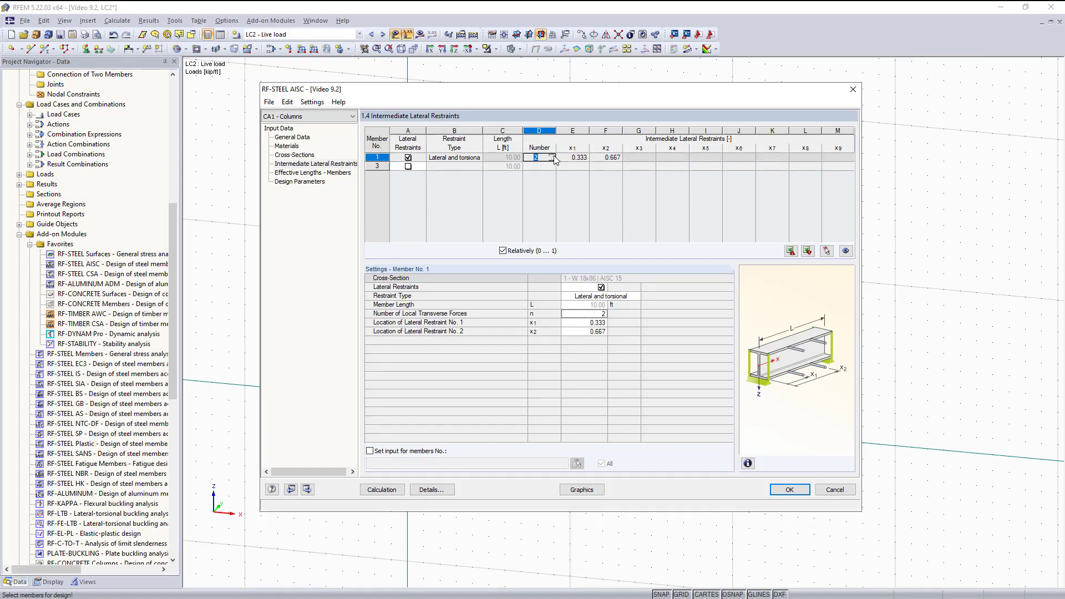
pyautogui.click(552, 155)
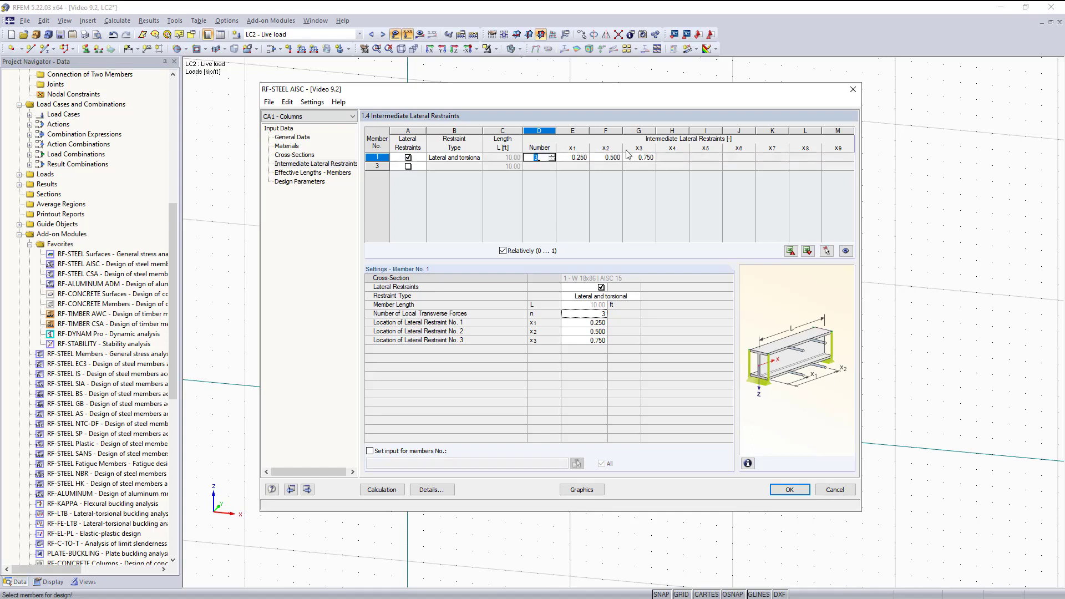
pyautogui.click(593, 157)
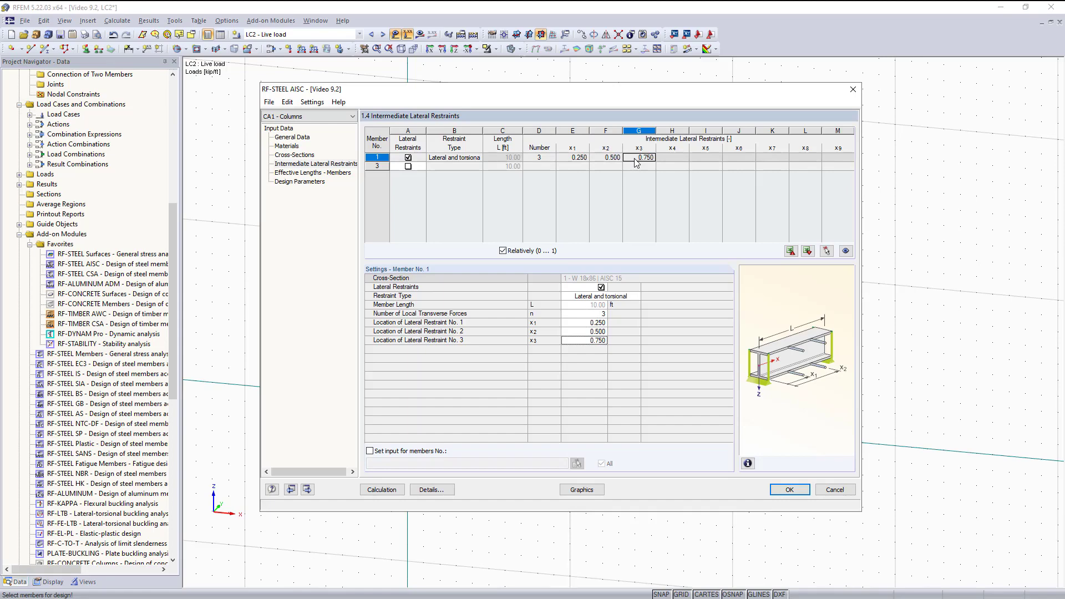
# - Examine the effective lengths and the design parameters of the column members
pyautogui.click(289, 173)
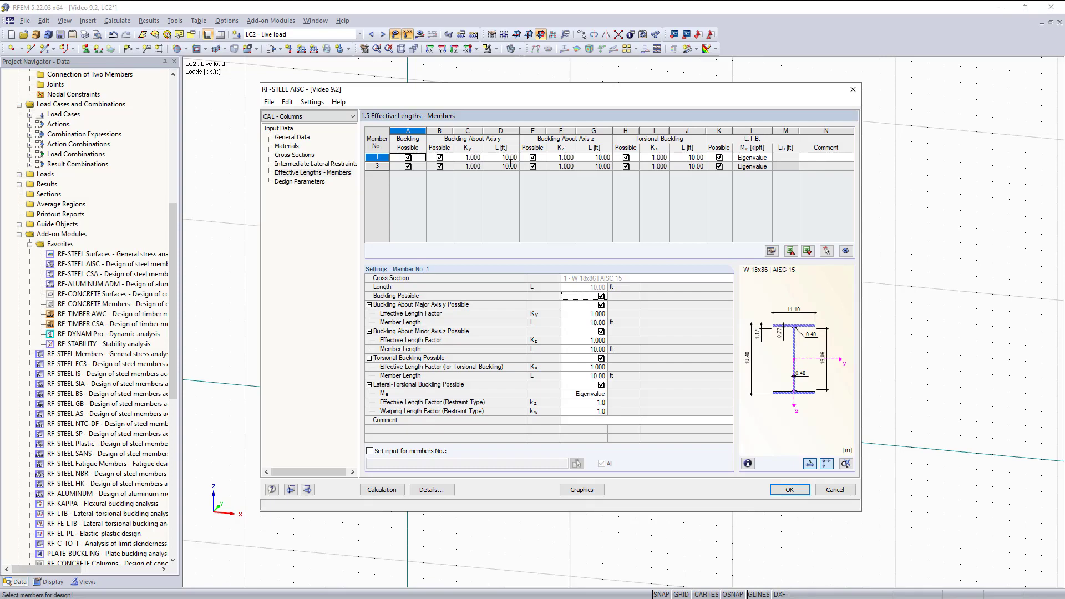
pyautogui.press('F3')
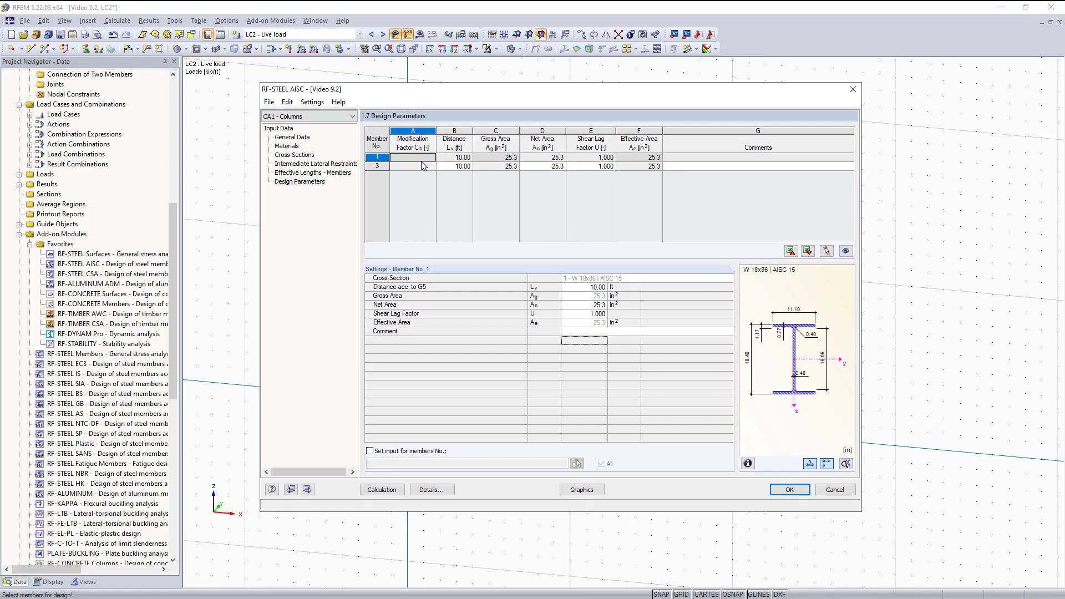
pyautogui.click(337, 176)
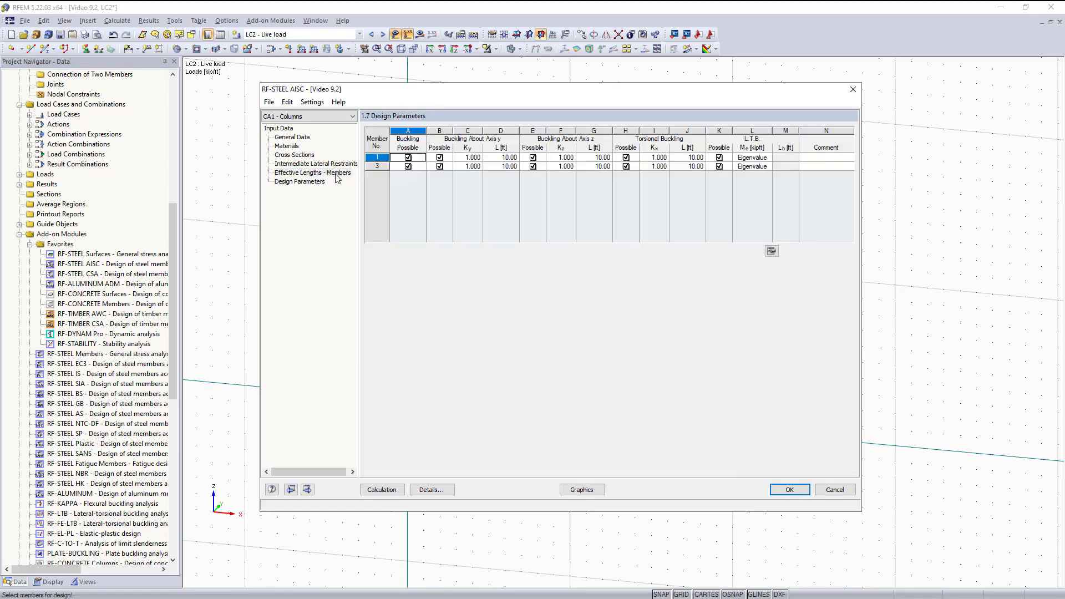
# - Check the options for the lateral-torsional buckling critical moment Me of member 1
pyautogui.click(758, 159)
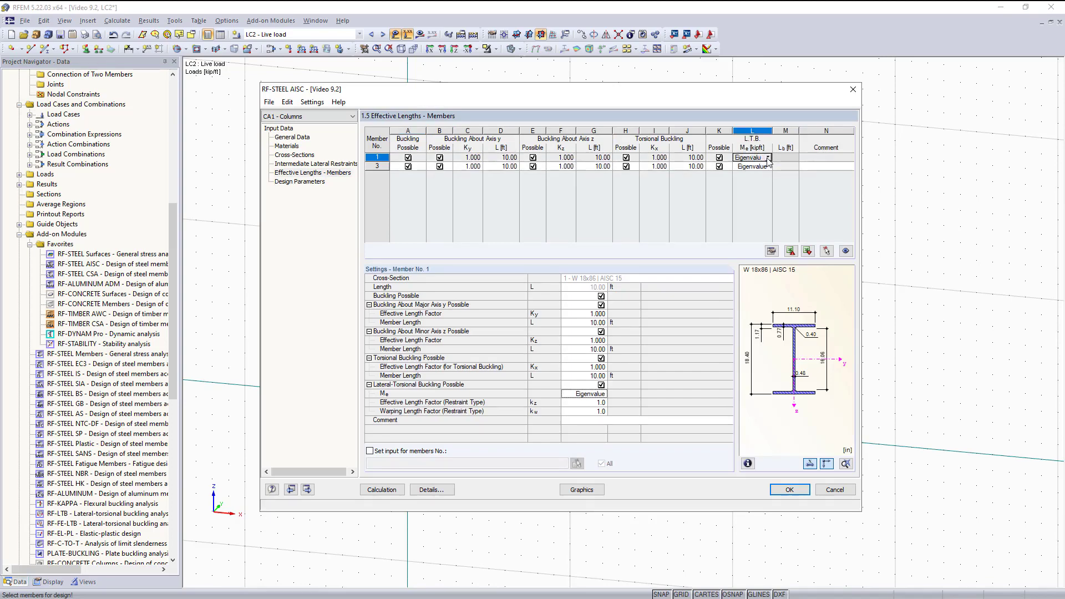
pyautogui.click(768, 158)
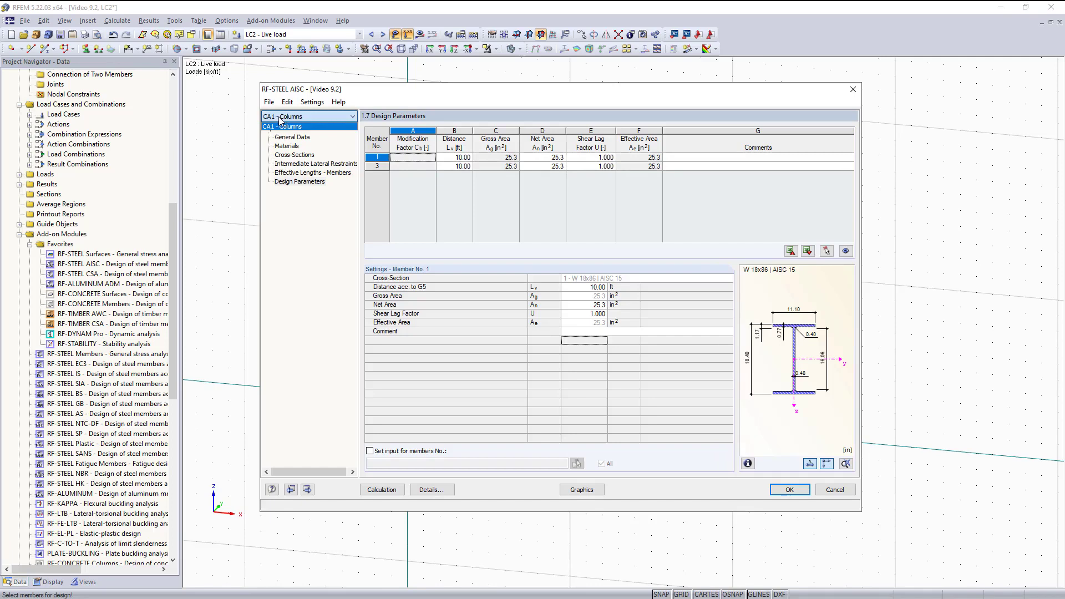
# - Create a new RF-STEEL AISC design case described as Beams, saving the changes to the Columns case
pyautogui.click(269, 102)
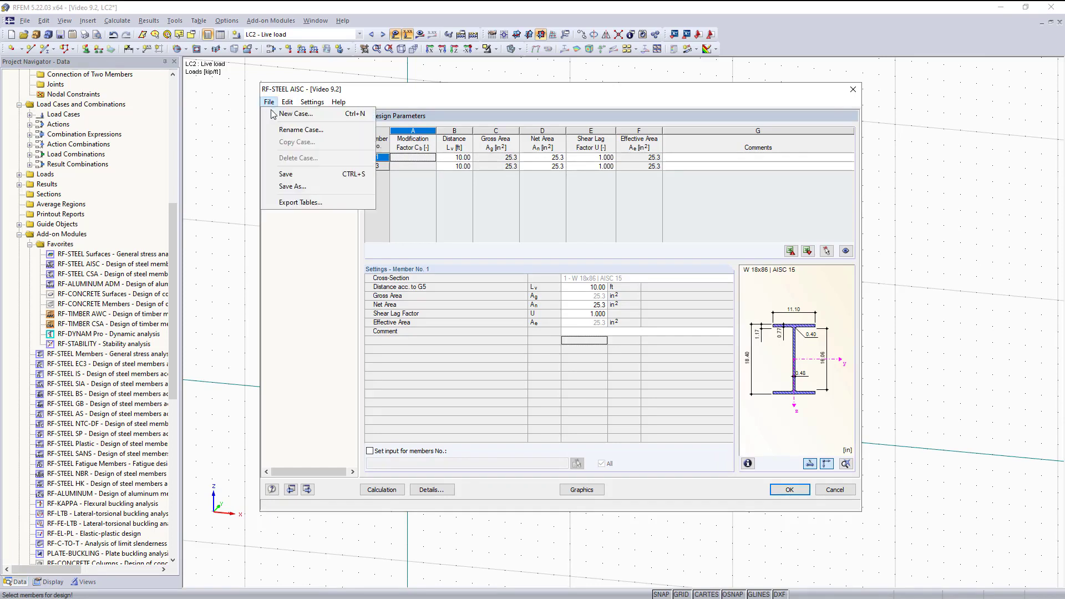
pyautogui.click(286, 111)
pyautogui.write('Beams')
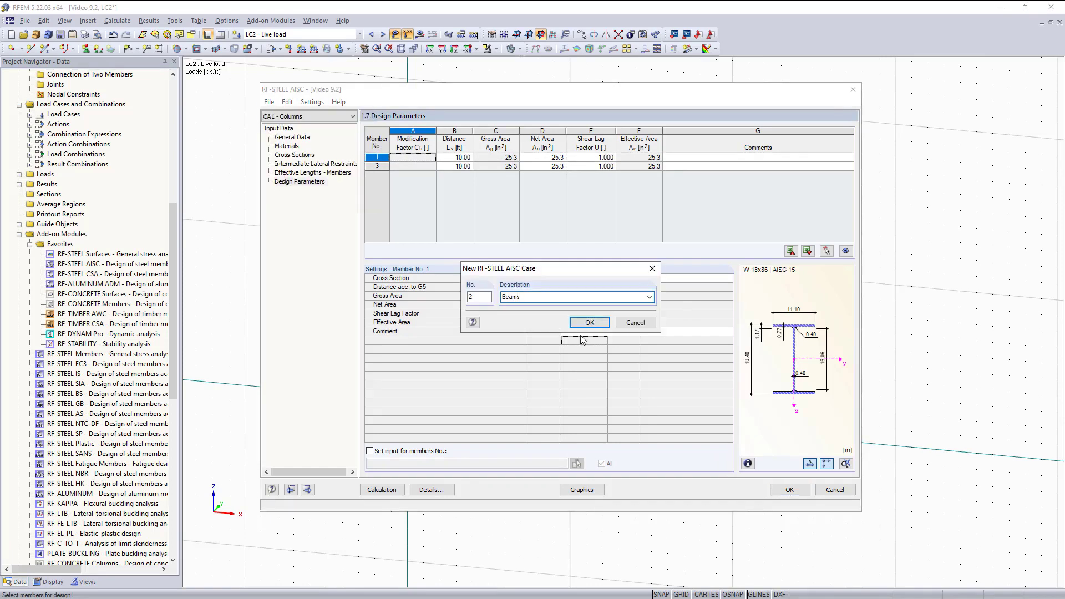
pyautogui.click(592, 322)
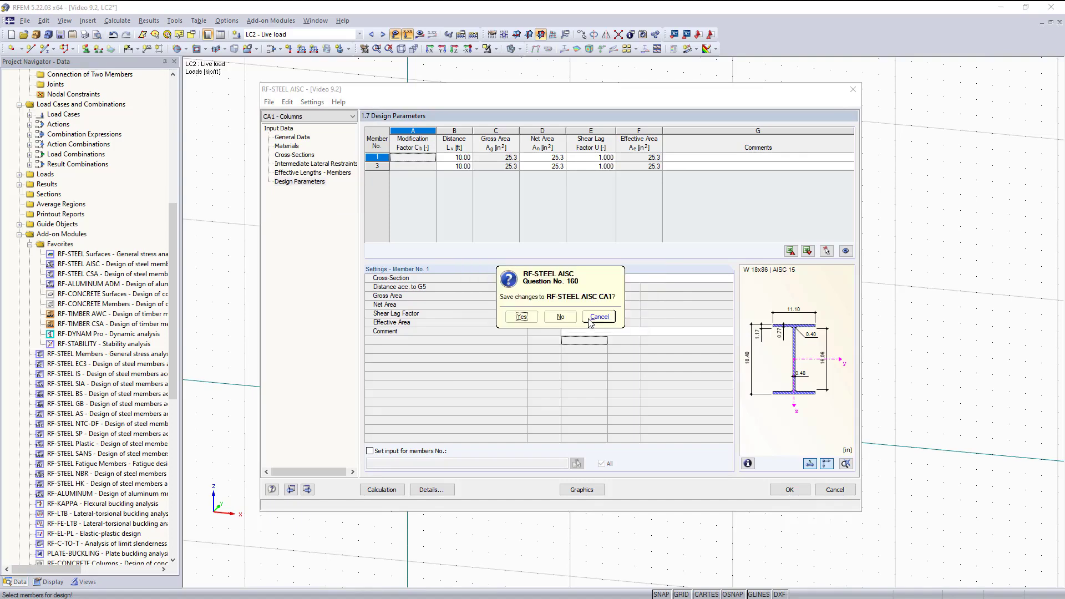
pyautogui.click(521, 317)
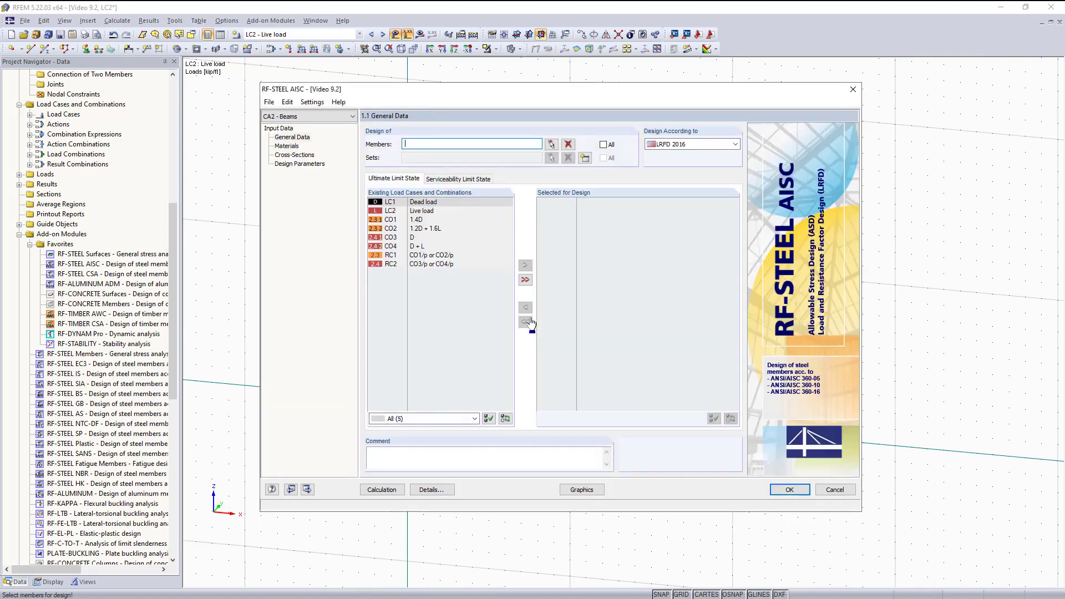
# - Assign the frame's horizontal beam to the Beams case and set its design standard to ASD 2016
pyautogui.click(290, 139)
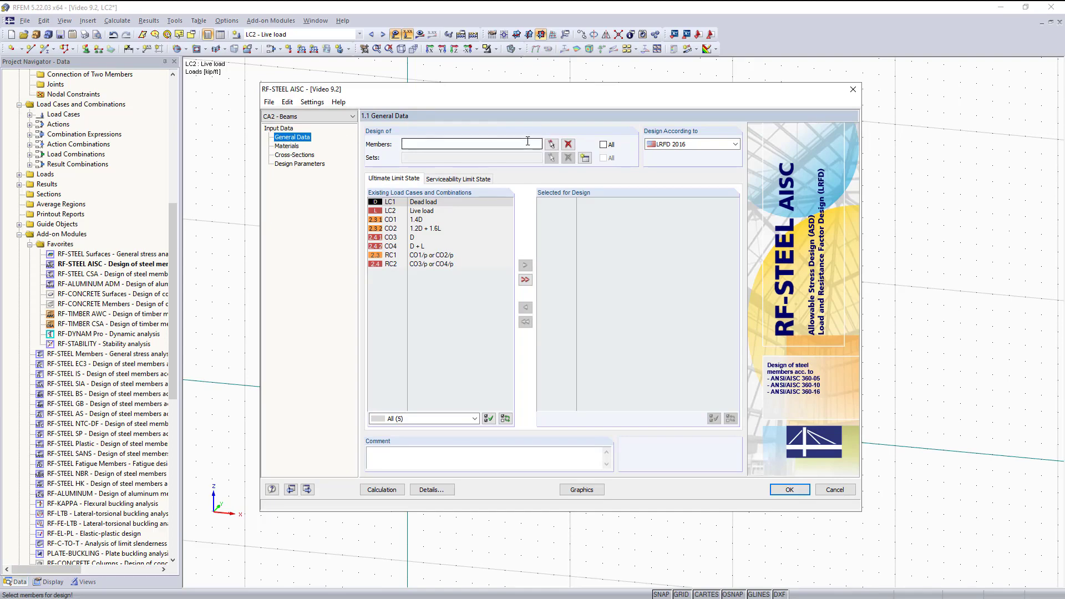
pyautogui.click(550, 144)
pyautogui.click(570, 247)
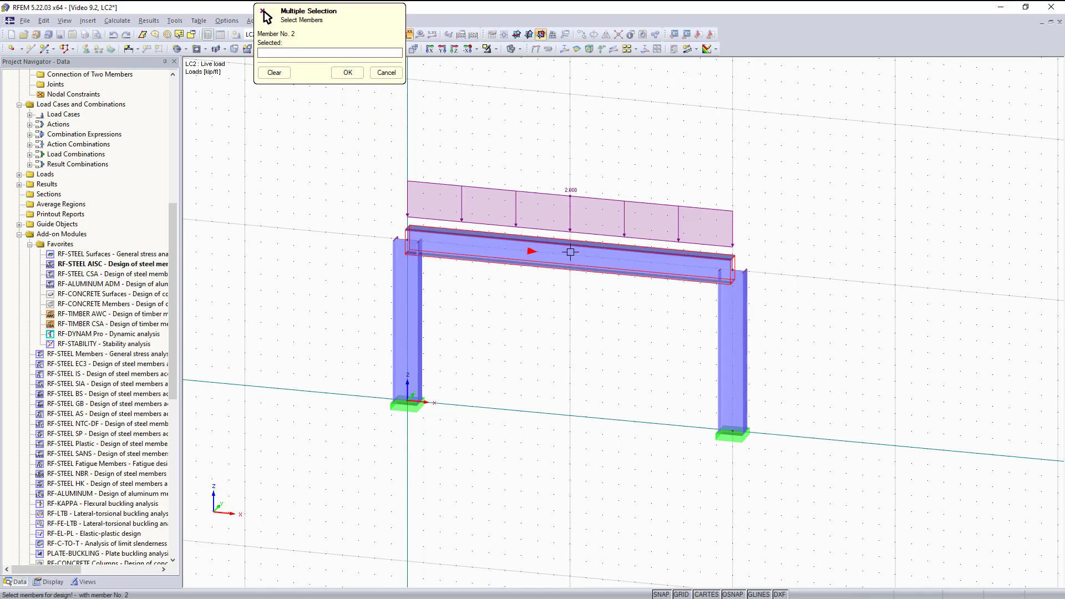
pyautogui.click(348, 72)
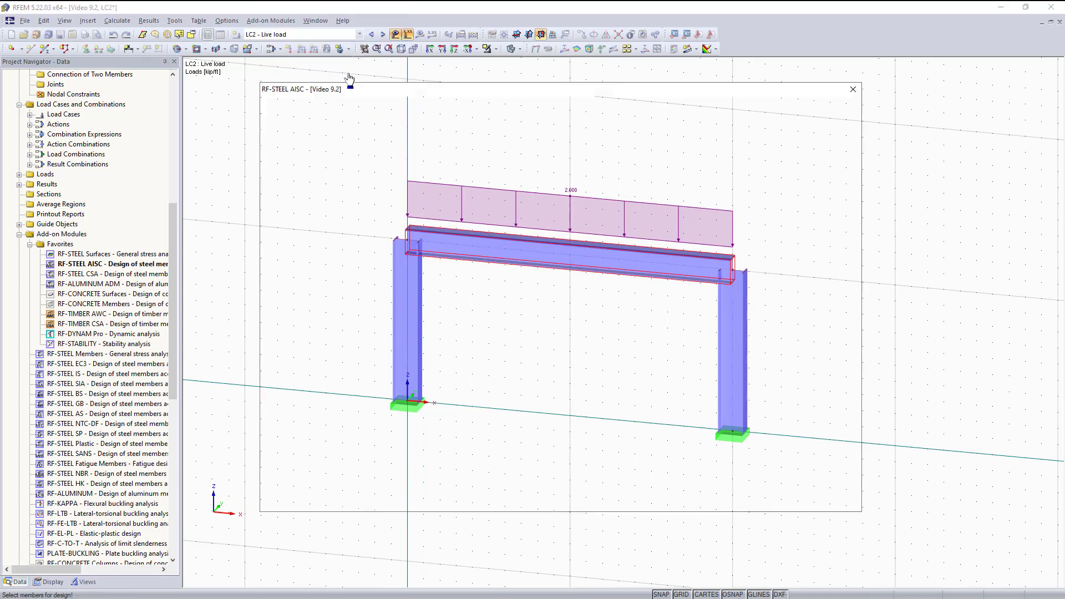
pyautogui.click(722, 142)
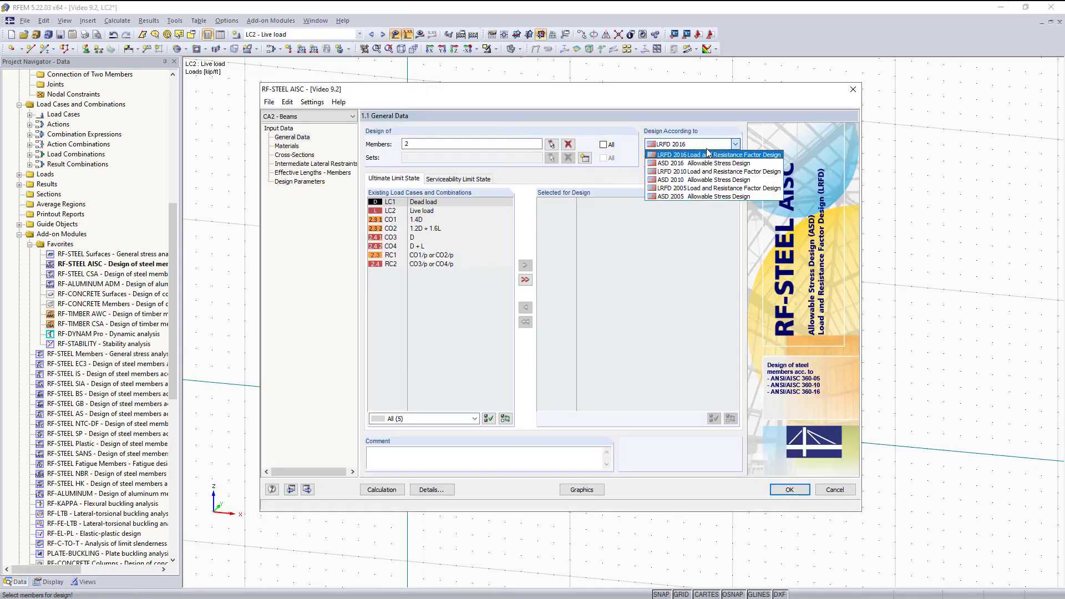
pyautogui.click(698, 167)
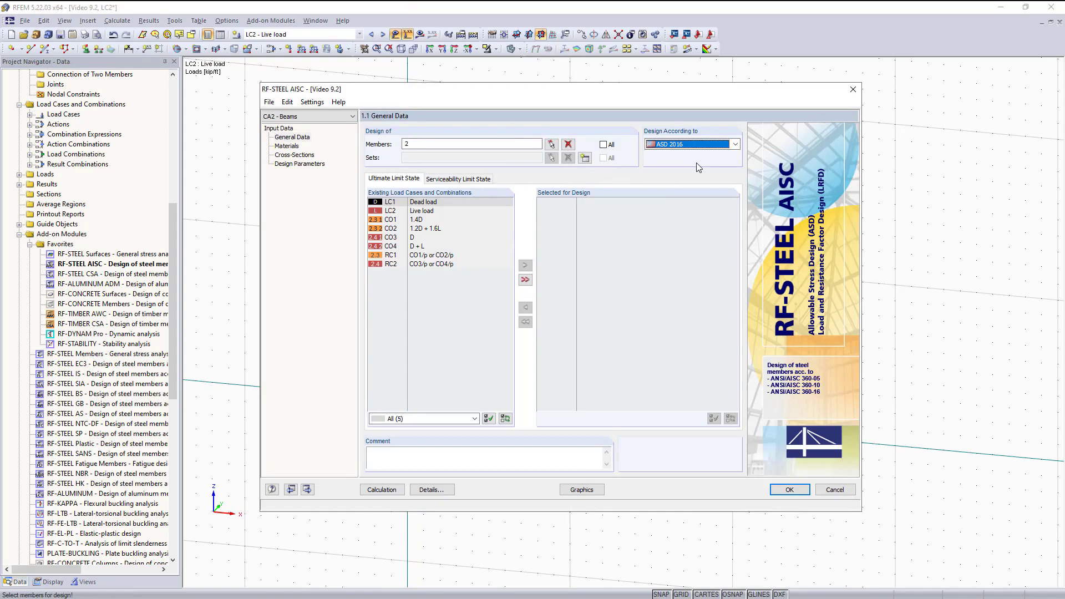
# - Add load combinations CO3 and CO4 and result combination RC2 to the serviceability limit state design of the Beams case
pyautogui.click(435, 186)
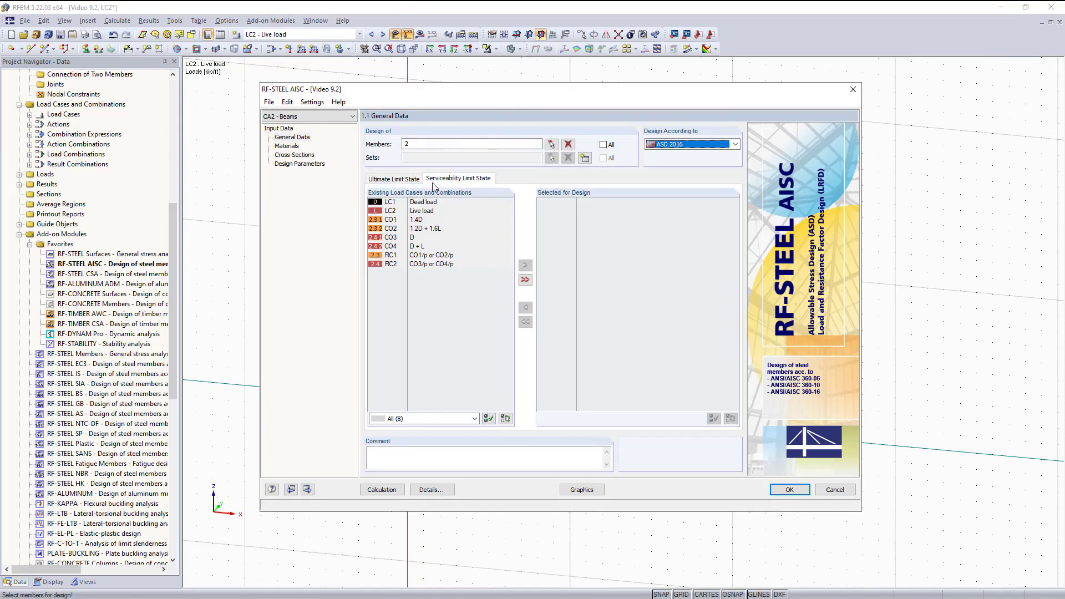
pyautogui.click(442, 213)
pyautogui.click(423, 238)
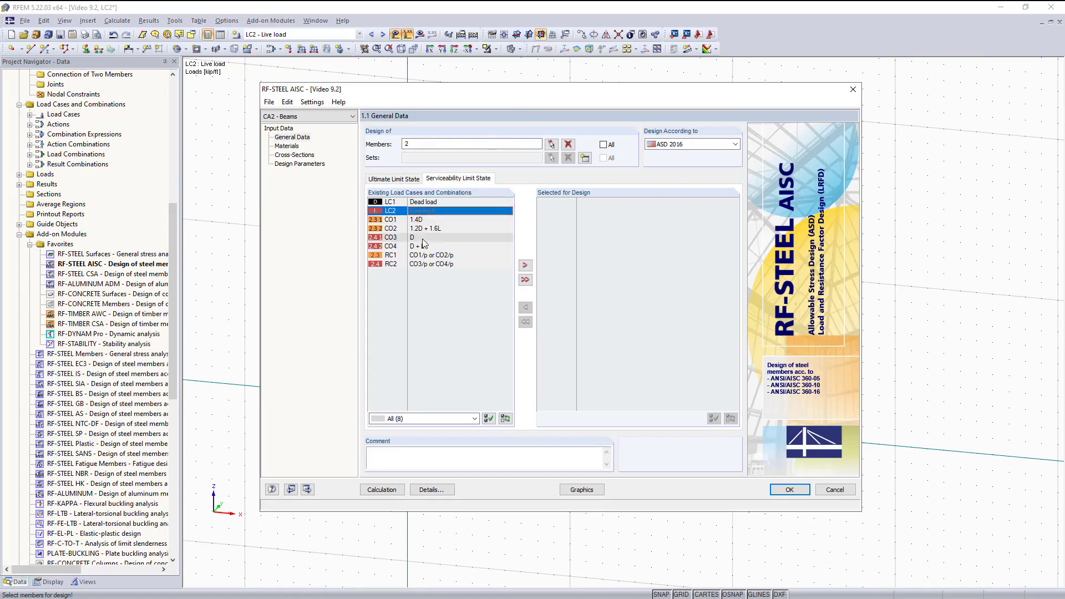
pyautogui.moveTo(422, 242); pyautogui.dragTo(424, 249)
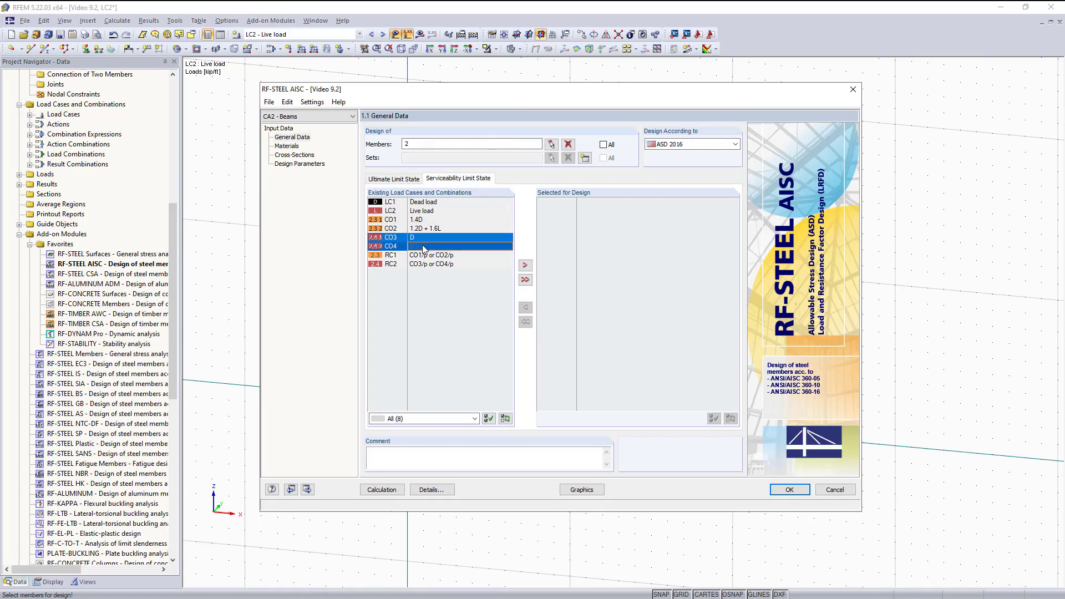
pyautogui.keyDown('ctrl'); pyautogui.click(444, 264); pyautogui.keyUp('ctrl')
pyautogui.click(526, 266)
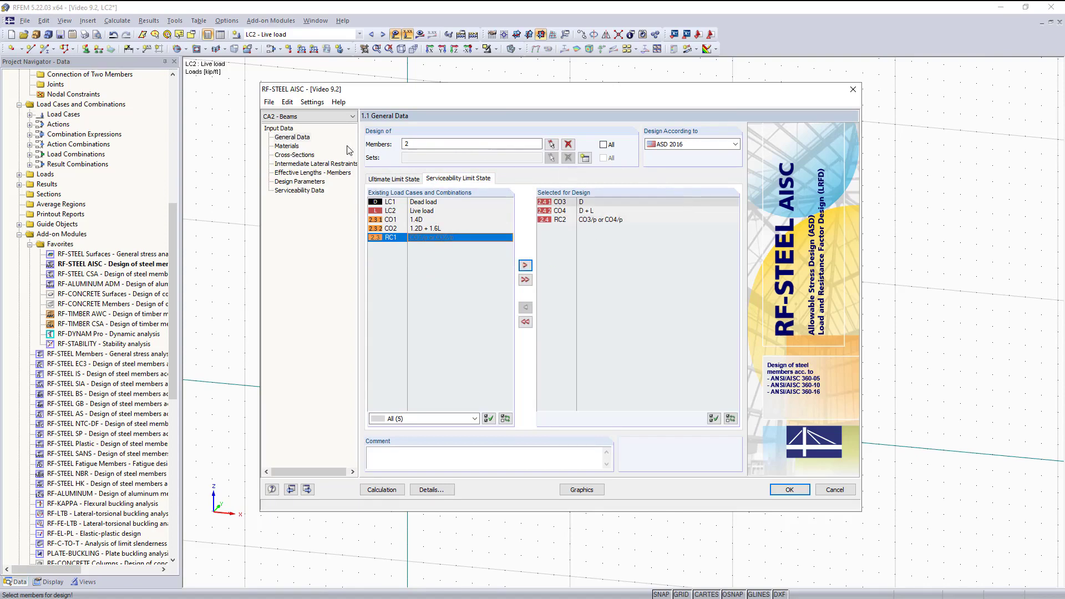
# - Review the materials and cross-section data of the Beams case
pyautogui.click(285, 147)
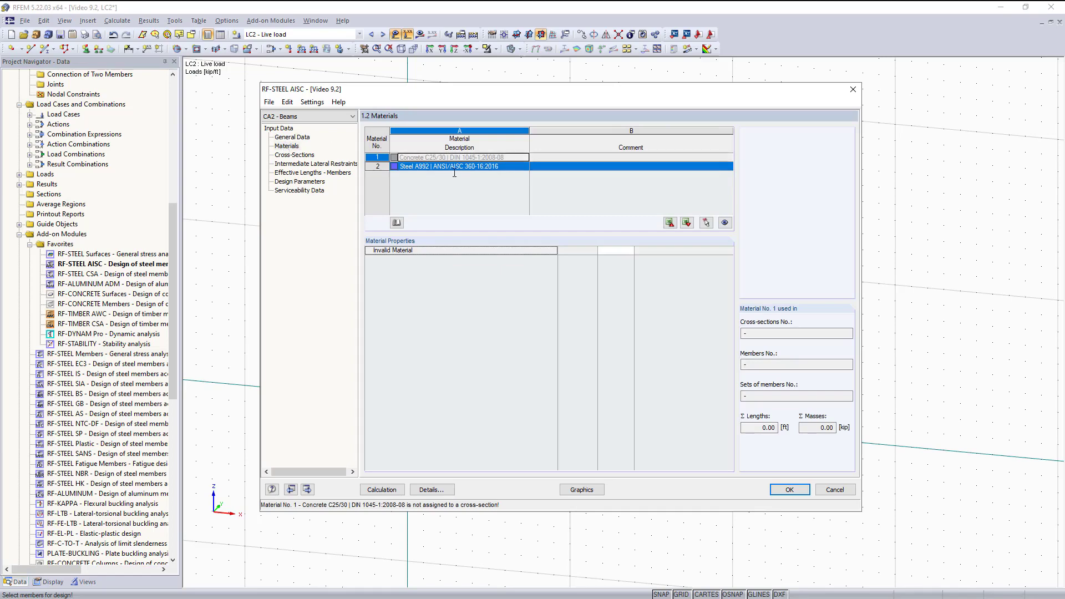
pyautogui.click(303, 157)
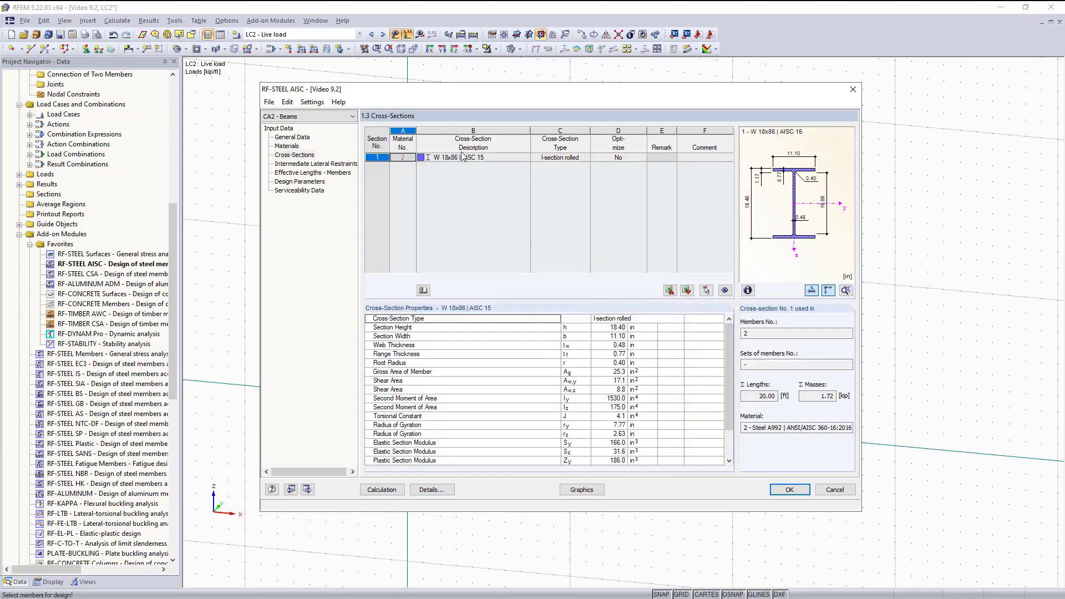
# - Activate intermediate lateral restraints for member 2 and set their number to 2
pyautogui.click(324, 164)
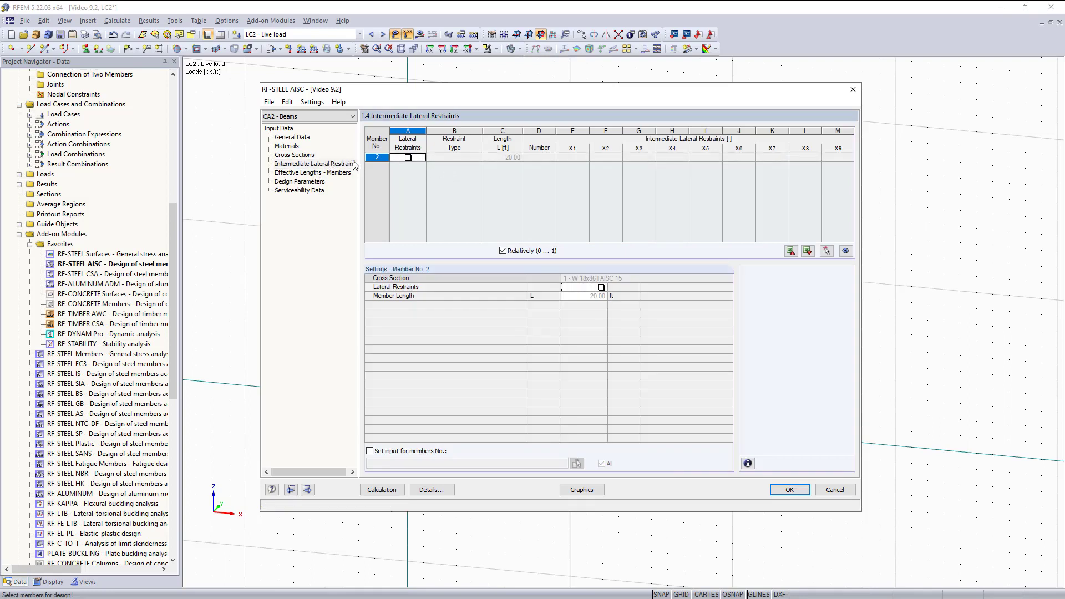
pyautogui.click(409, 158)
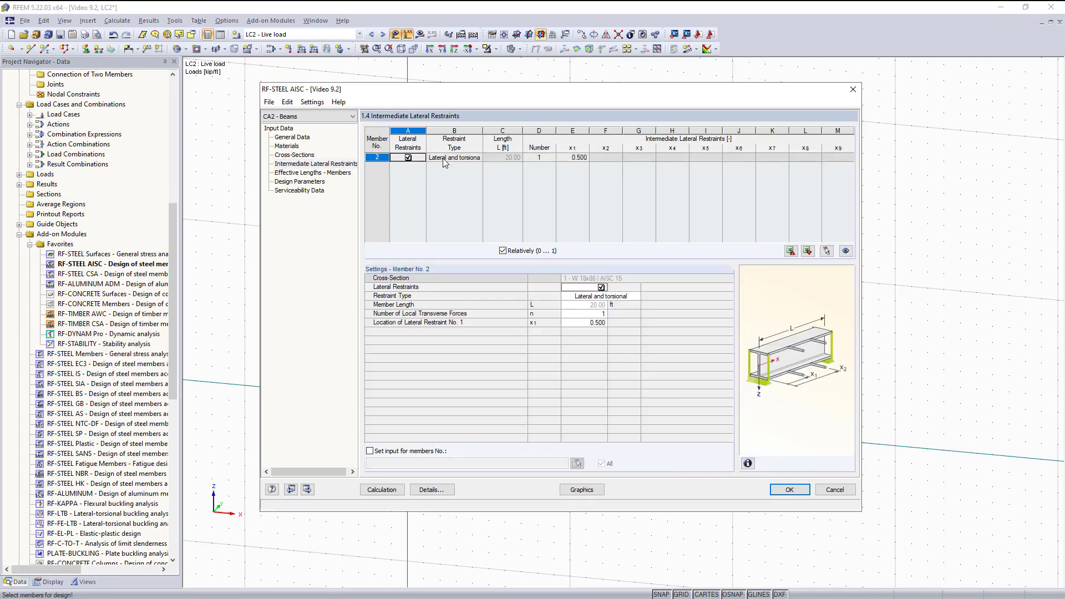
pyautogui.click(546, 158)
pyautogui.click(552, 156)
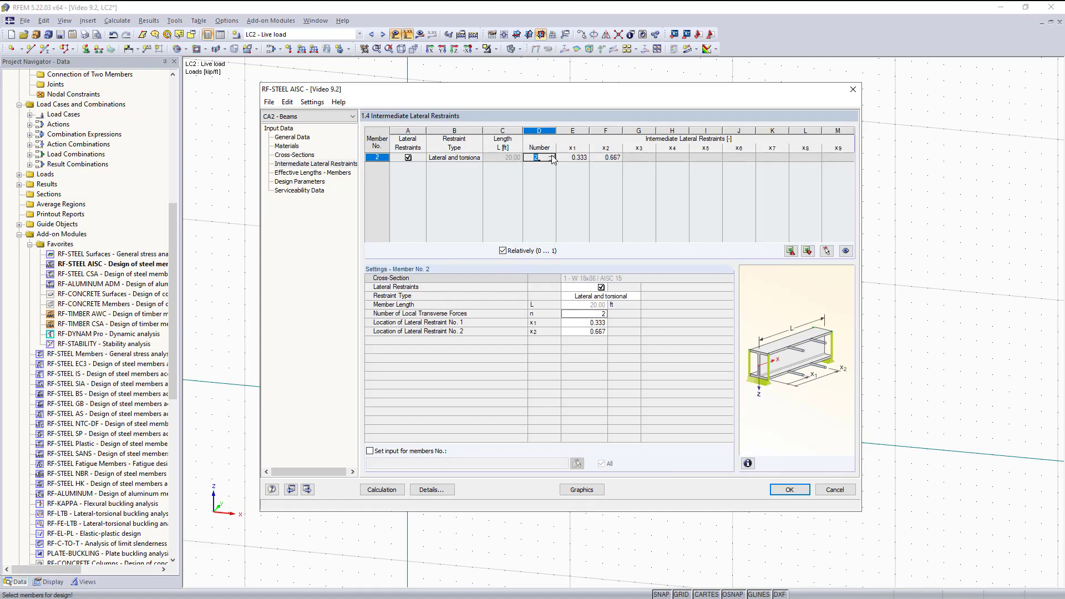
# - Review the effective lengths and design parameters of beam member 2
pyautogui.click(322, 172)
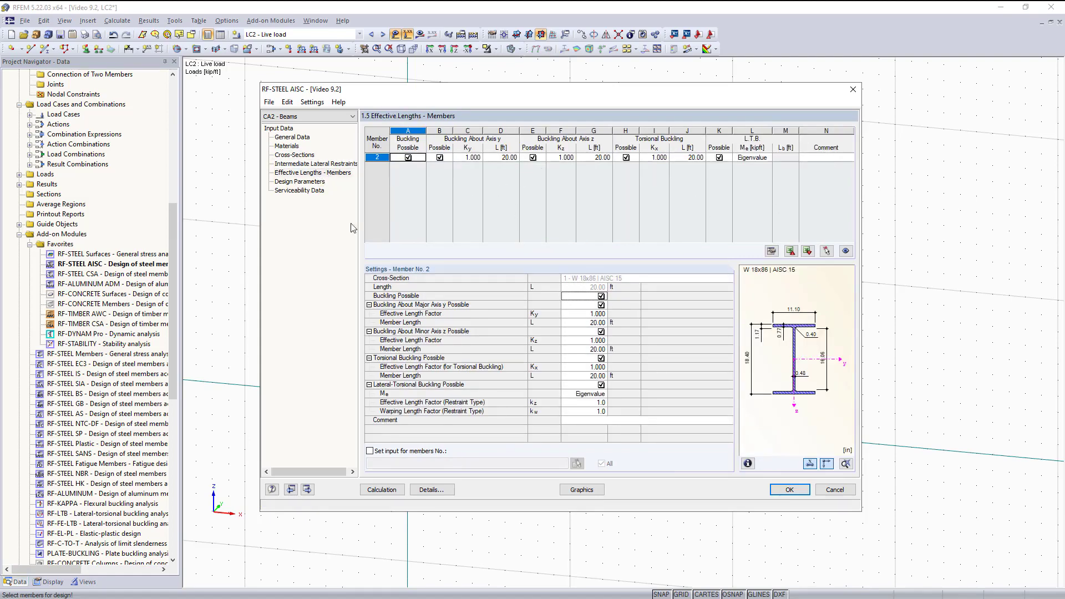
pyautogui.click(300, 181)
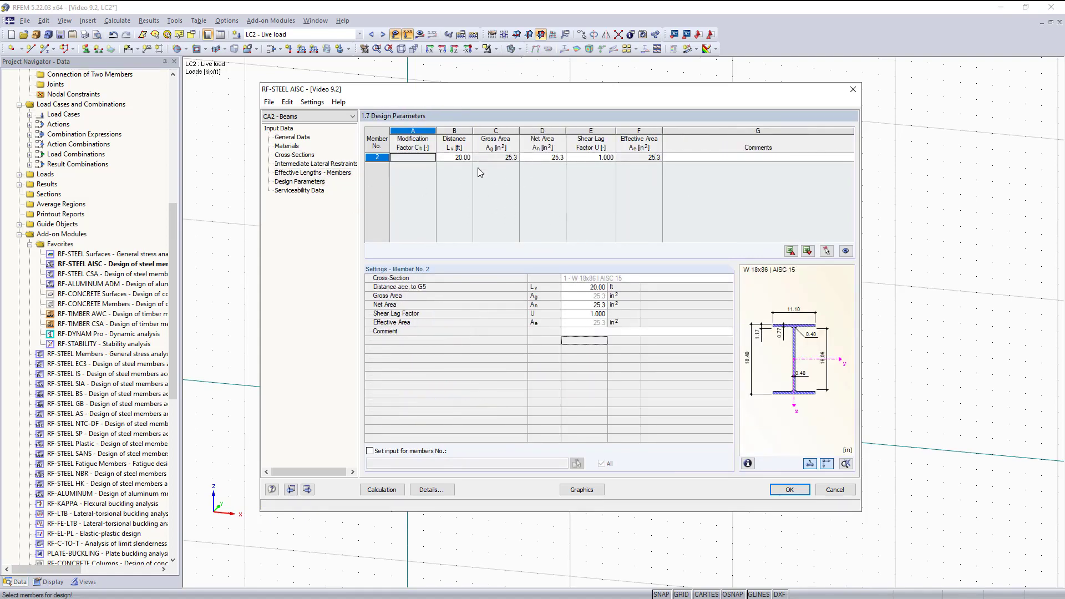
# - Add a serviceability data entry referring to a member and assign the horizontal beam, member 2, to it
pyautogui.click(300, 190)
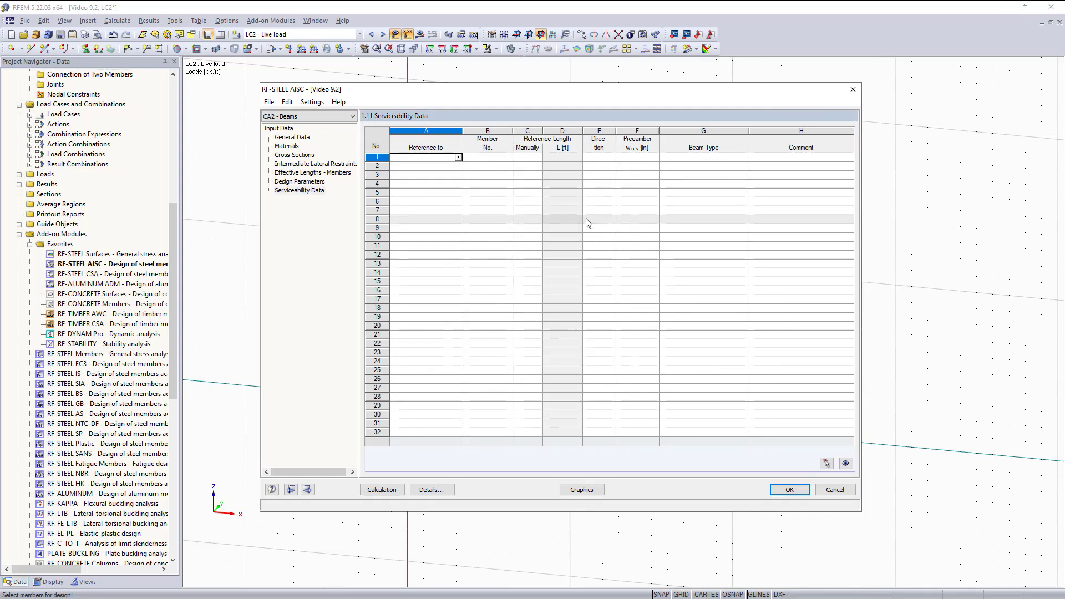
pyautogui.click(458, 157)
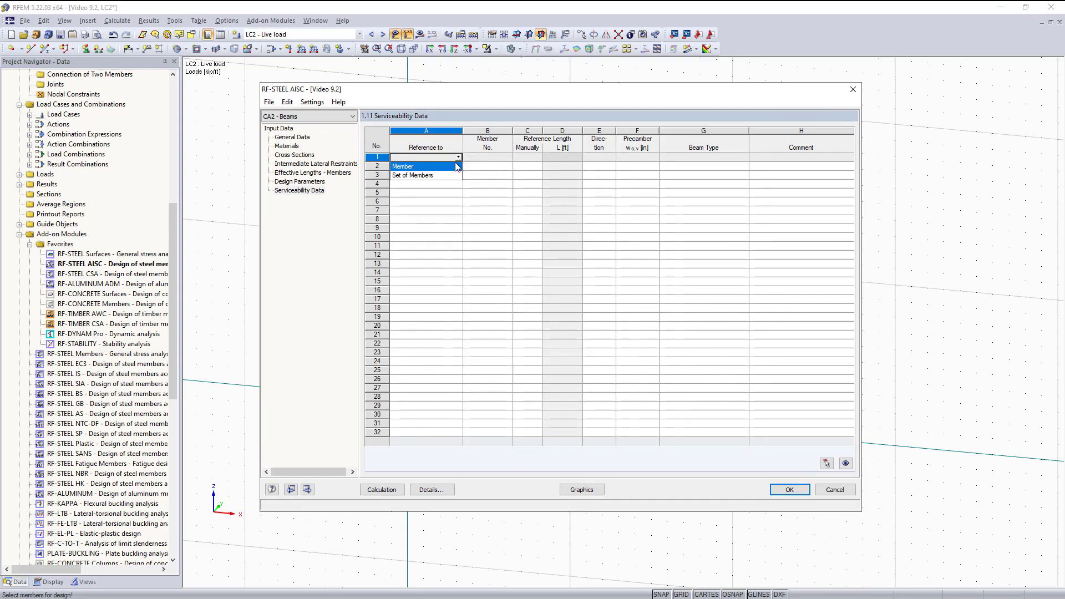
pyautogui.click(452, 167)
pyautogui.click(495, 157)
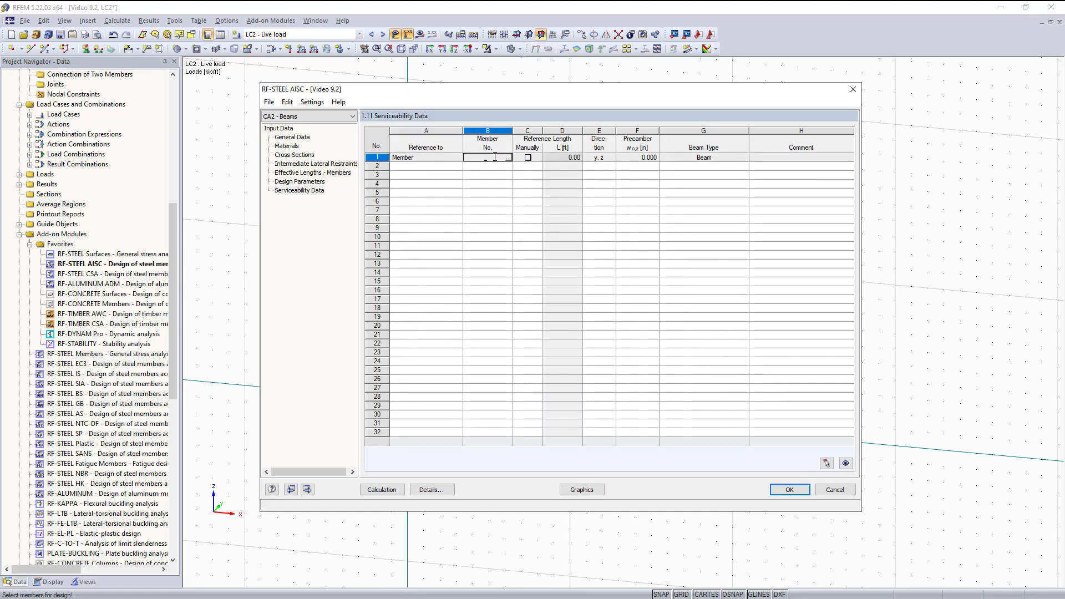
pyautogui.click(509, 160)
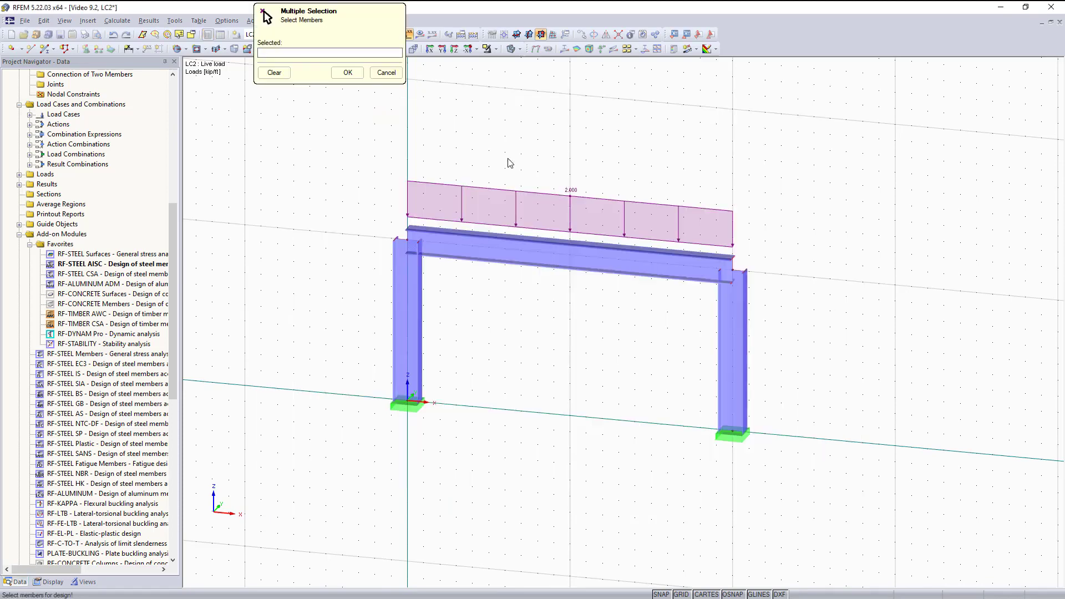
pyautogui.click(526, 239)
pyautogui.click(355, 79)
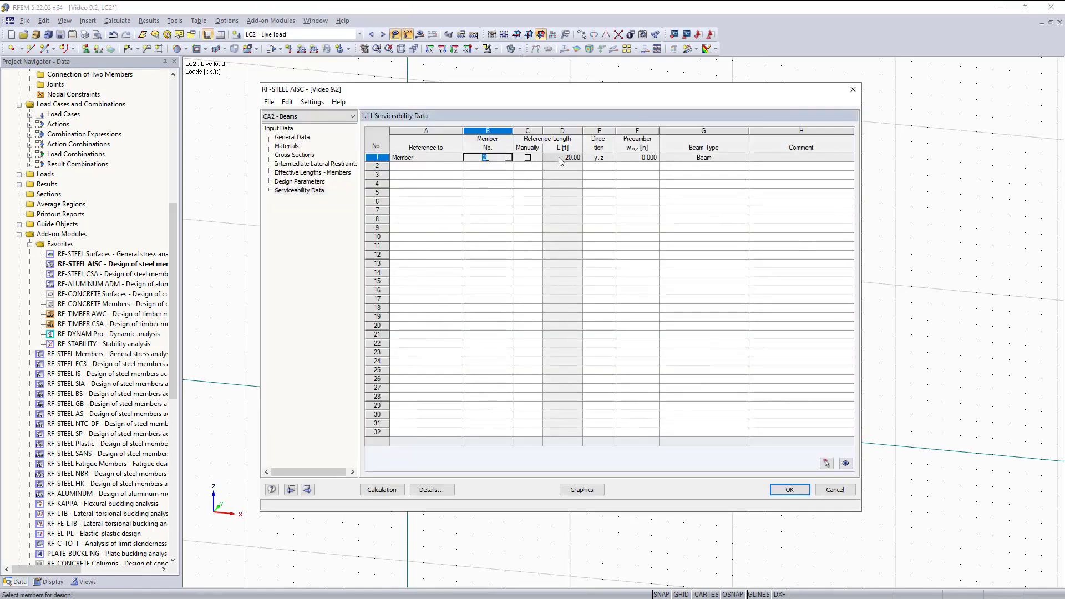
# - Examine the manual reference length setting and the beam type options of the serviceability entry, keeping the type Beam
pyautogui.click(527, 158)
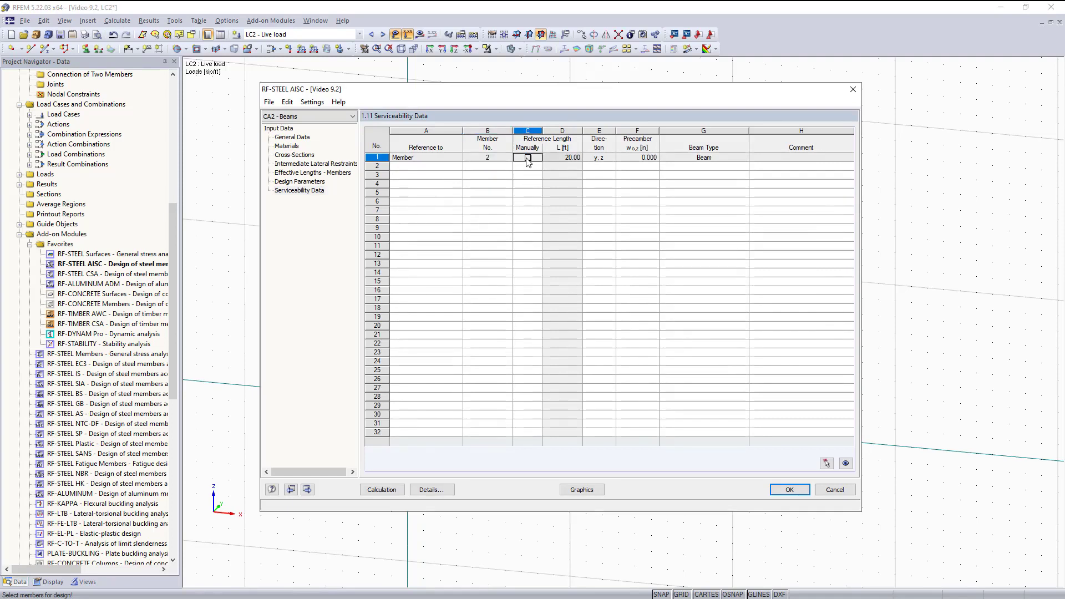
pyautogui.click(702, 158)
pyautogui.click(745, 158)
pyautogui.click(744, 158)
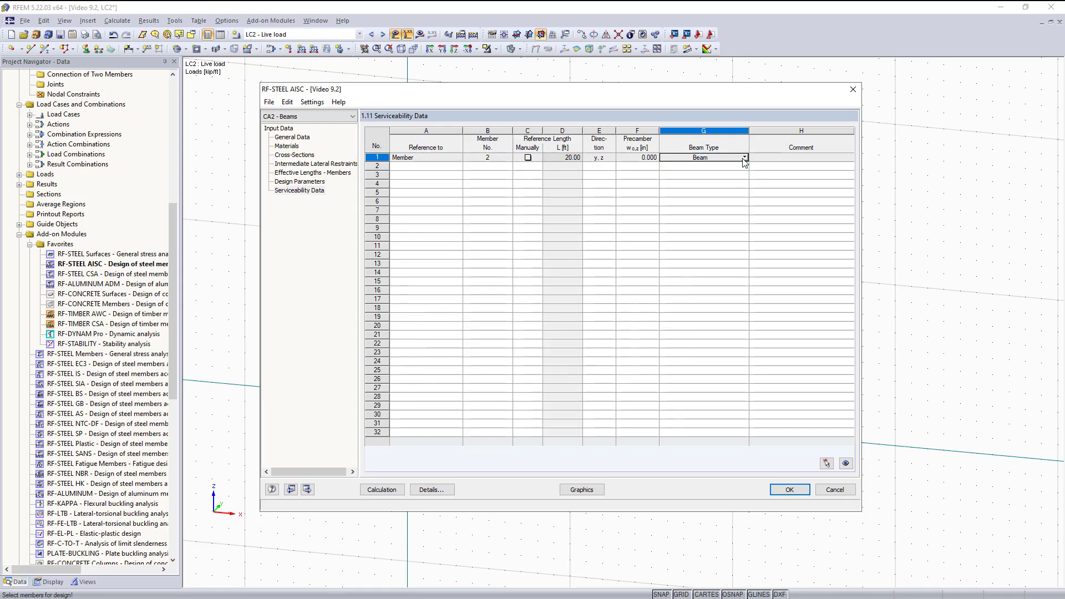
pyautogui.click(742, 158)
pyautogui.click(737, 162)
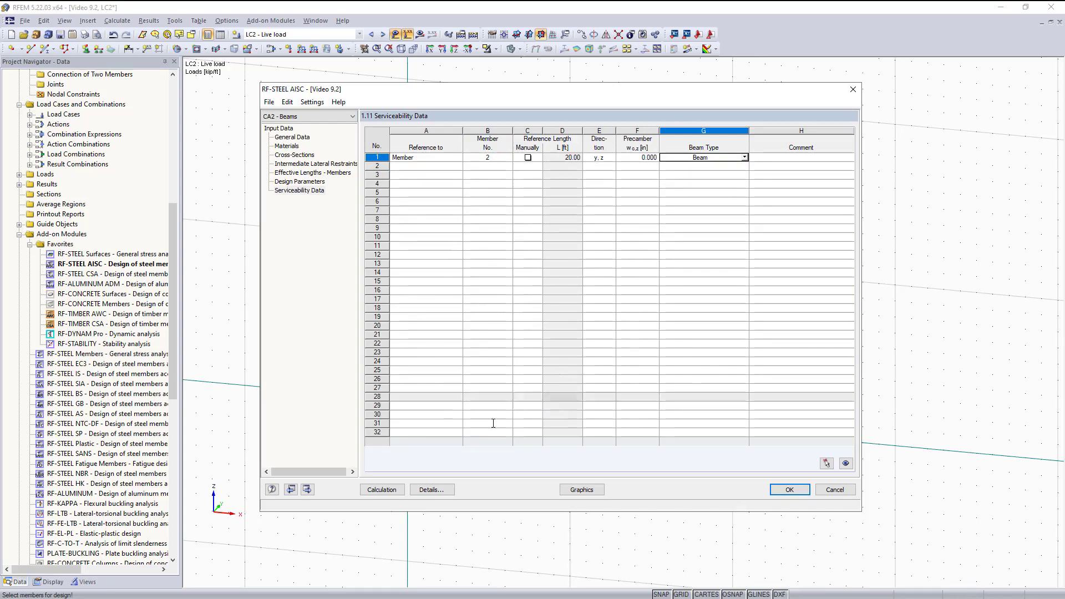
# - Review the ultimate limit state and serviceability deflection settings in the ASD 2016 details, and return to the case's general data
pyautogui.click(431, 490)
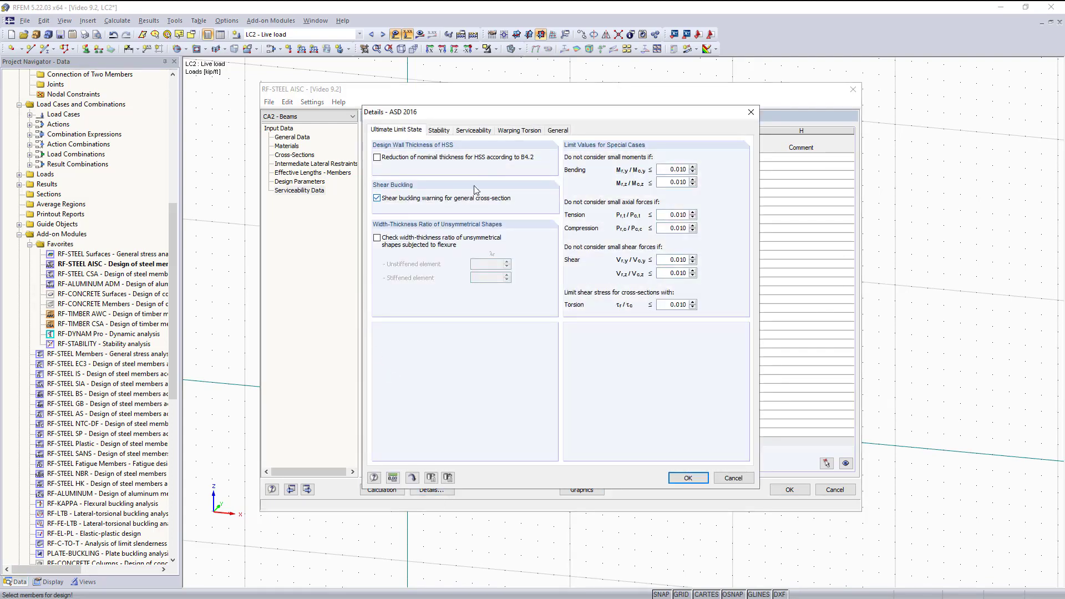
pyautogui.click(474, 130)
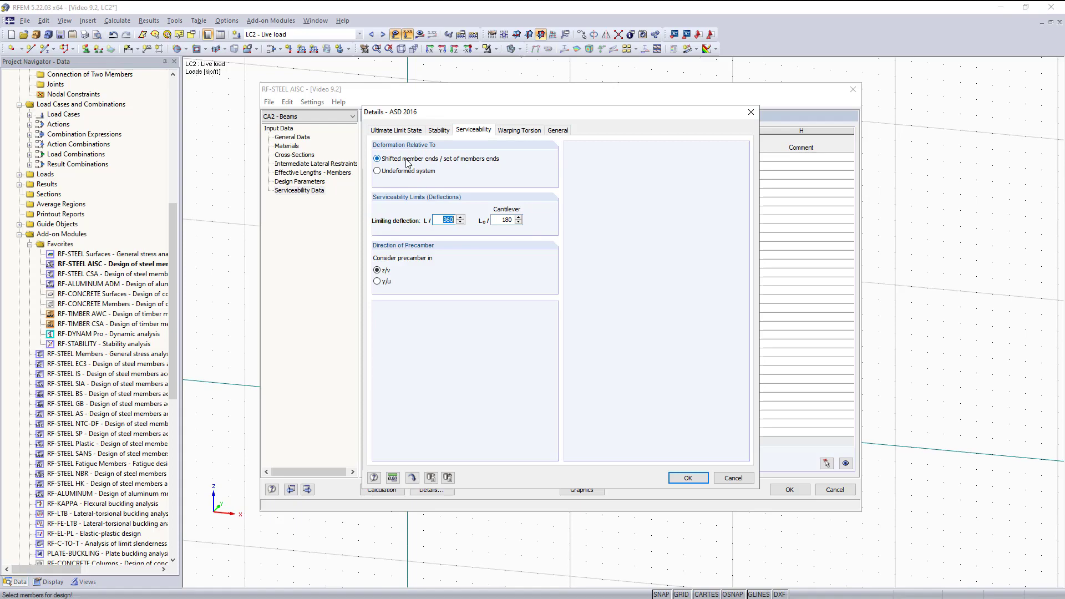
pyautogui.click(695, 476)
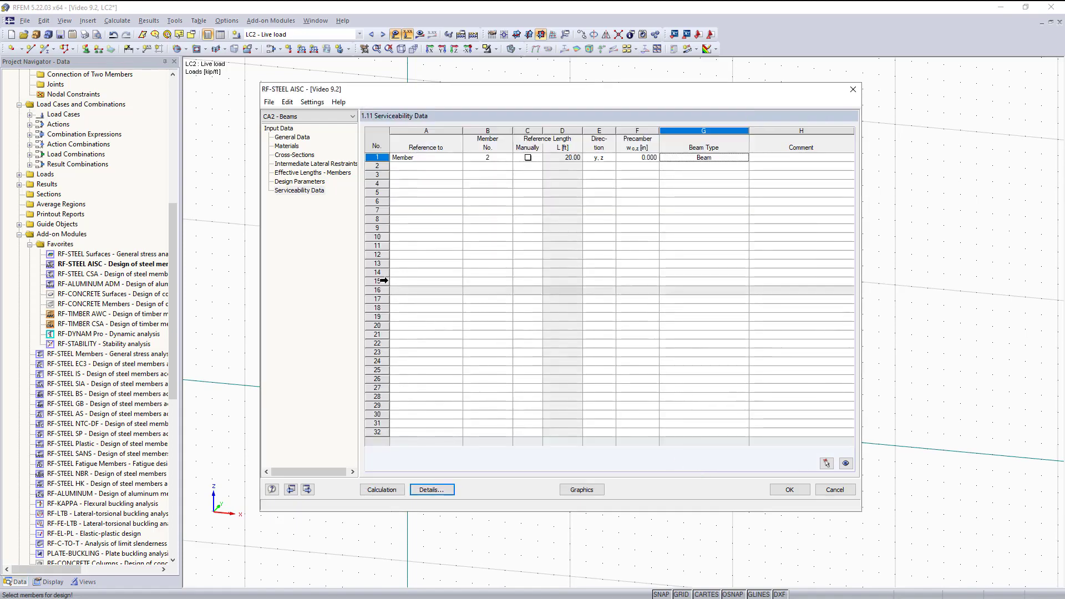
pyautogui.click(287, 139)
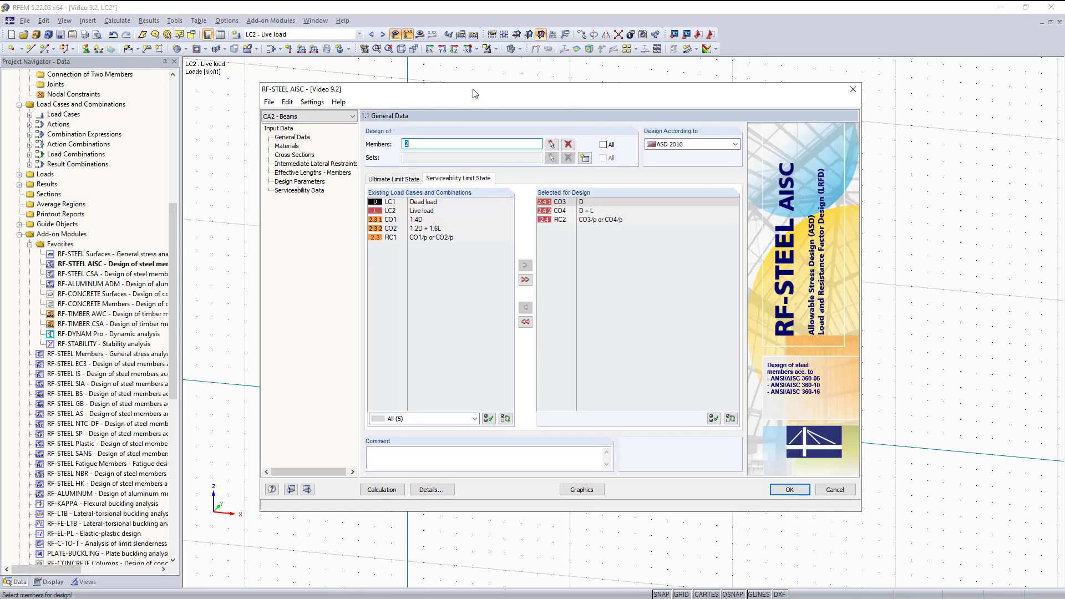